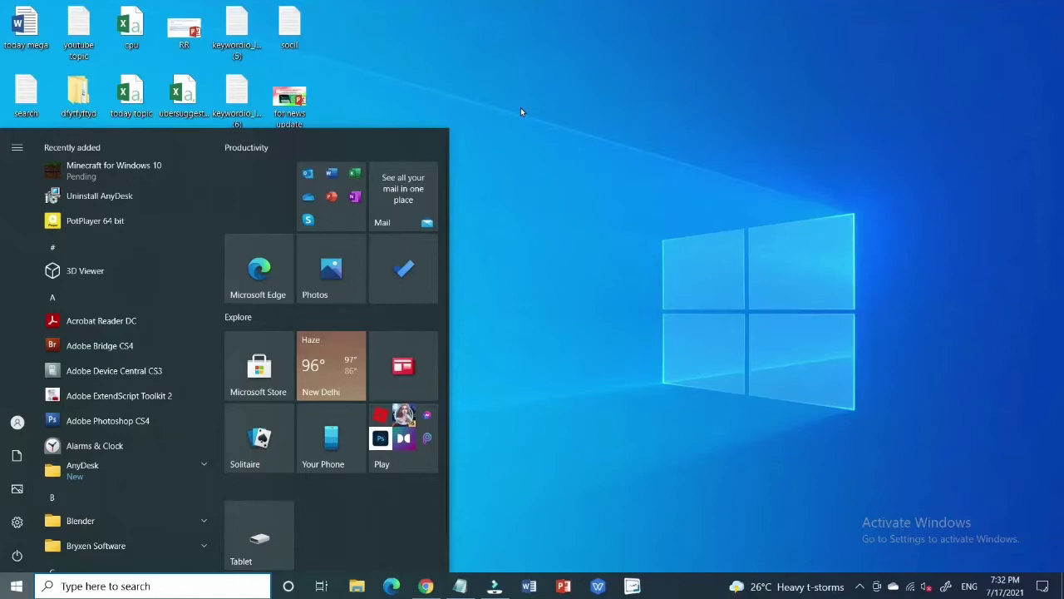
{"action": "left_click", "coordinate": [521, 107]}
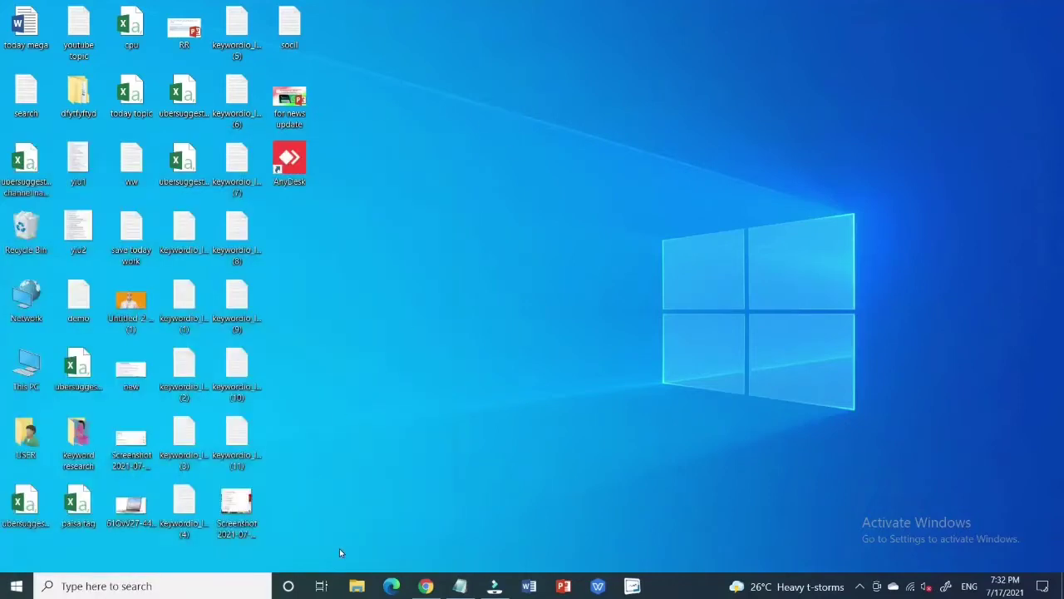
{"action": "left_click", "coordinate": [17, 585]}
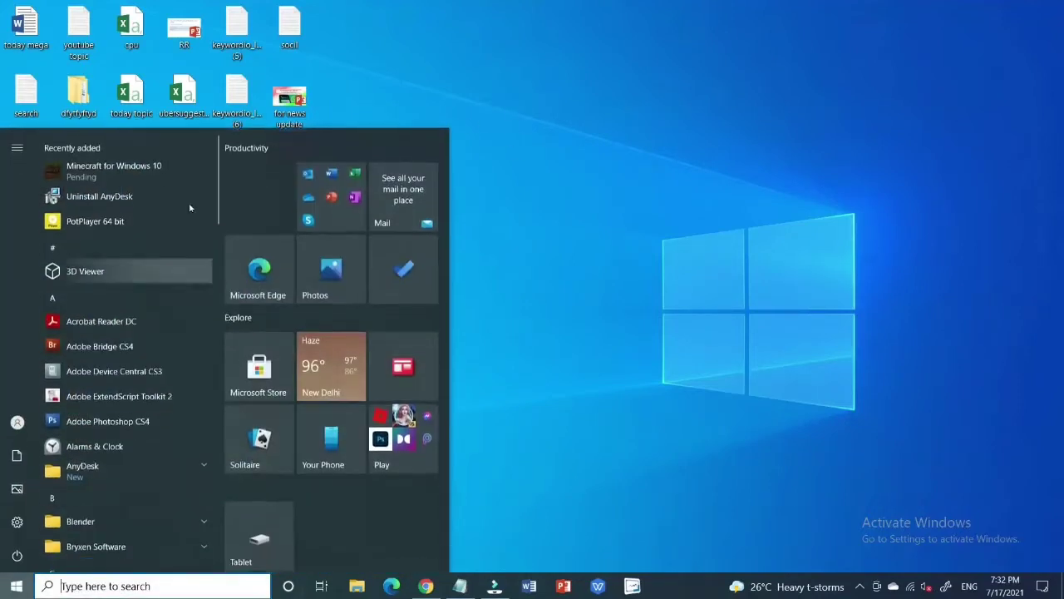
{"action": "left_click", "coordinate": [663, 412]}
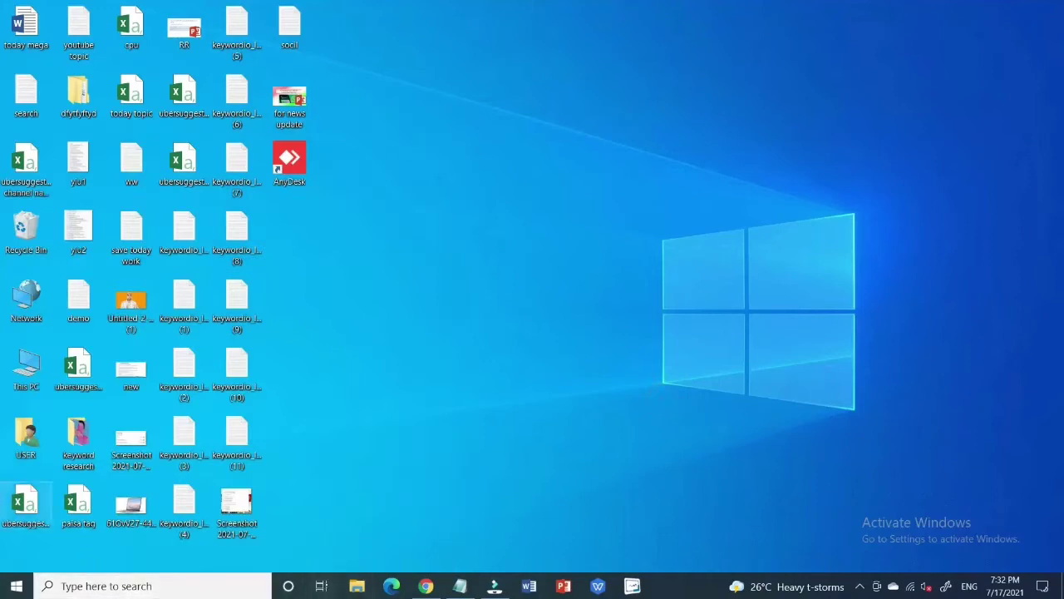
Step: Check This PC for the connected RKGPAD (G:) USB drive, and close the window
{"action": "double_click", "coordinate": [21, 370]}
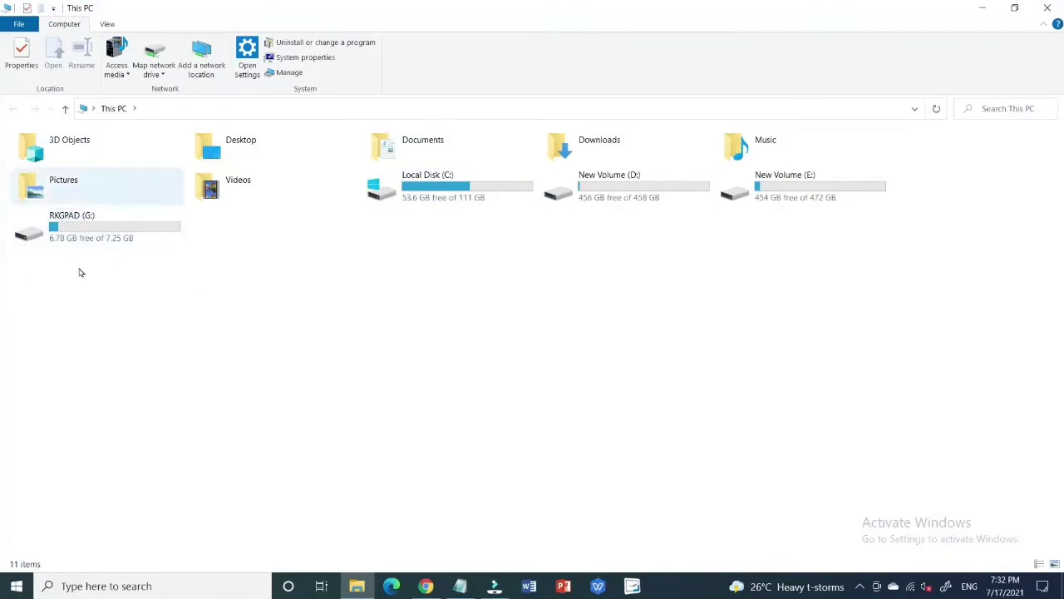
{"action": "right_click", "coordinate": [138, 232]}
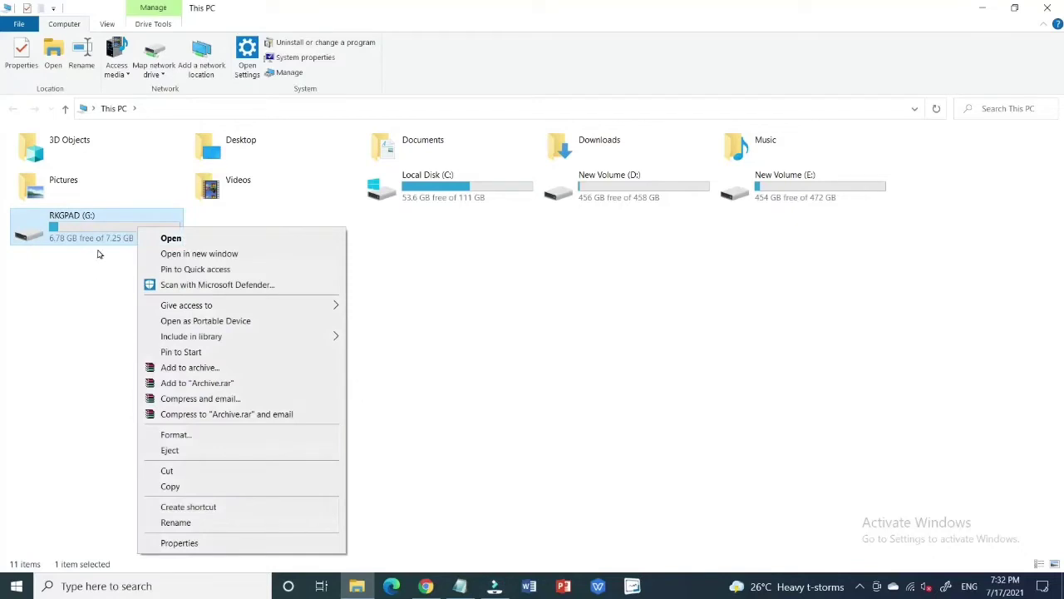
{"action": "left_click", "coordinate": [104, 290]}
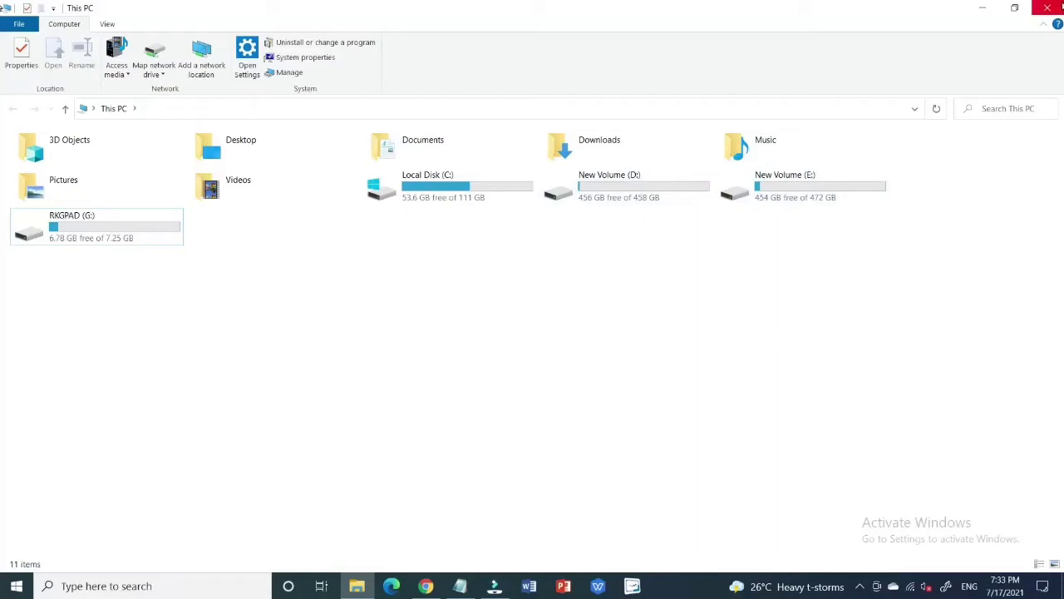
{"action": "left_click", "coordinate": [1045, 9]}
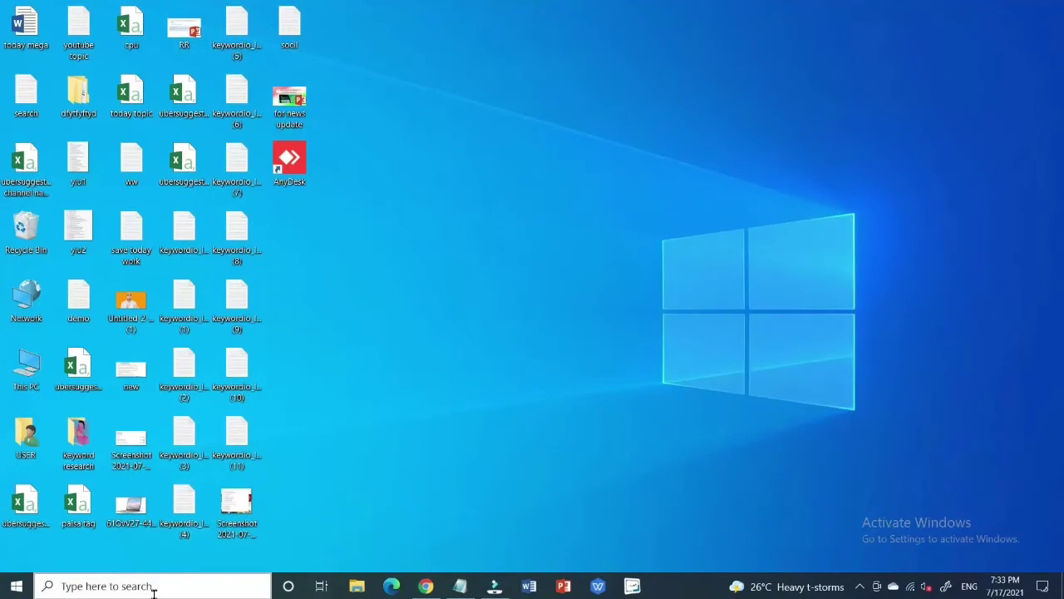
Step: Find and open Device Manager in a maximized window, and expand the Universal Serial Bus controllers category
{"action": "left_click", "coordinate": [153, 586]}
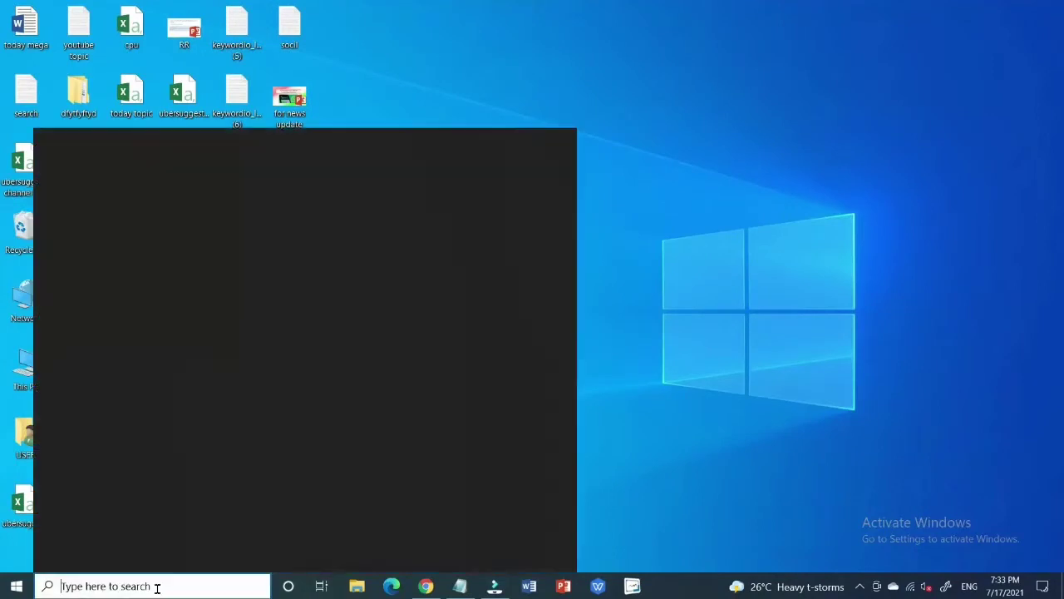
{"action": "left_click", "coordinate": [17, 586]}
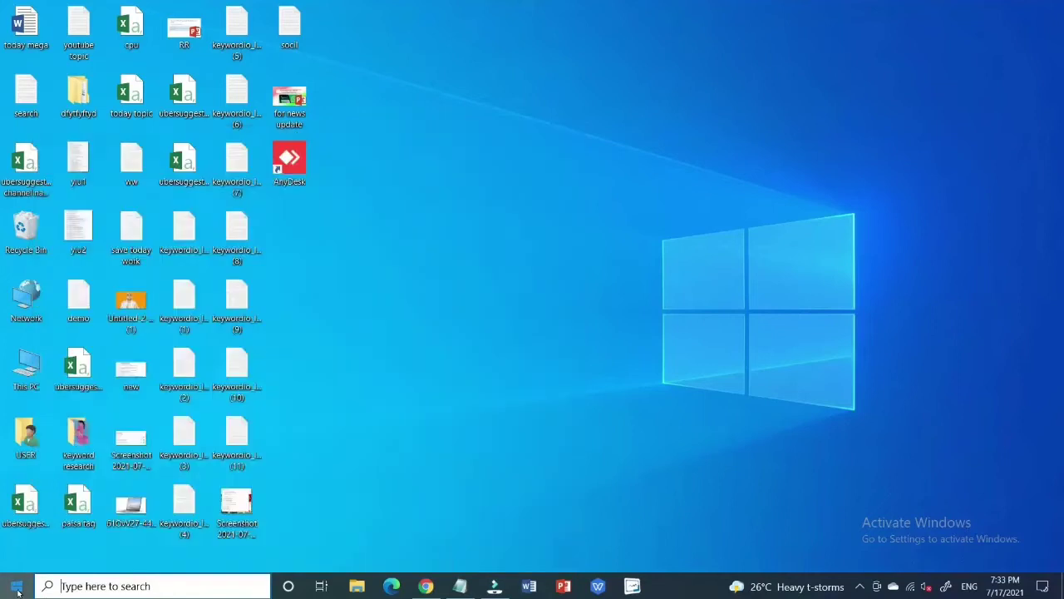
{"action": "left_click", "coordinate": [116, 587]}
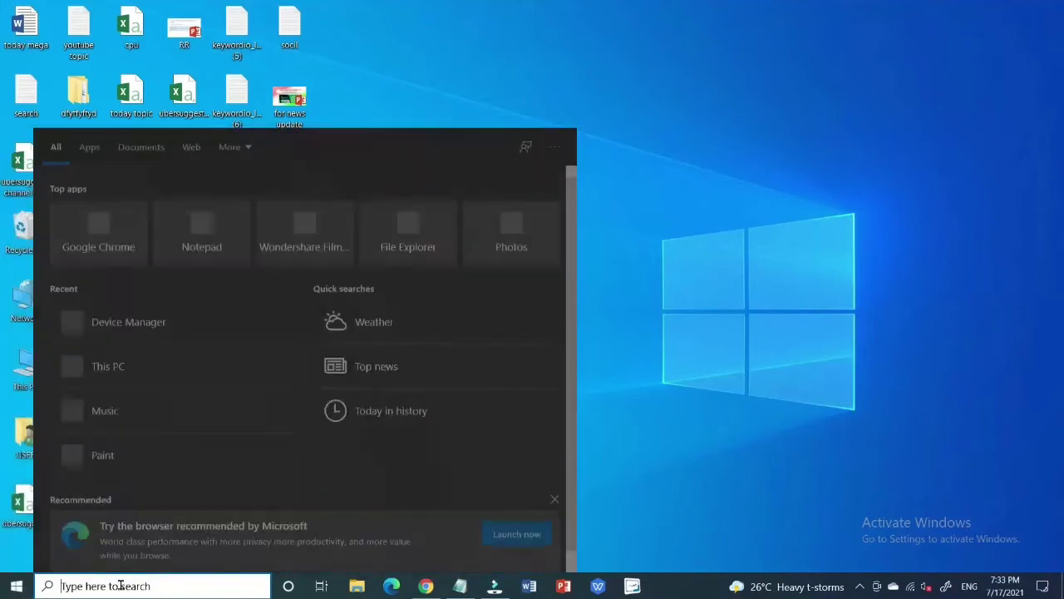
{"action": "type", "text": "devi"}
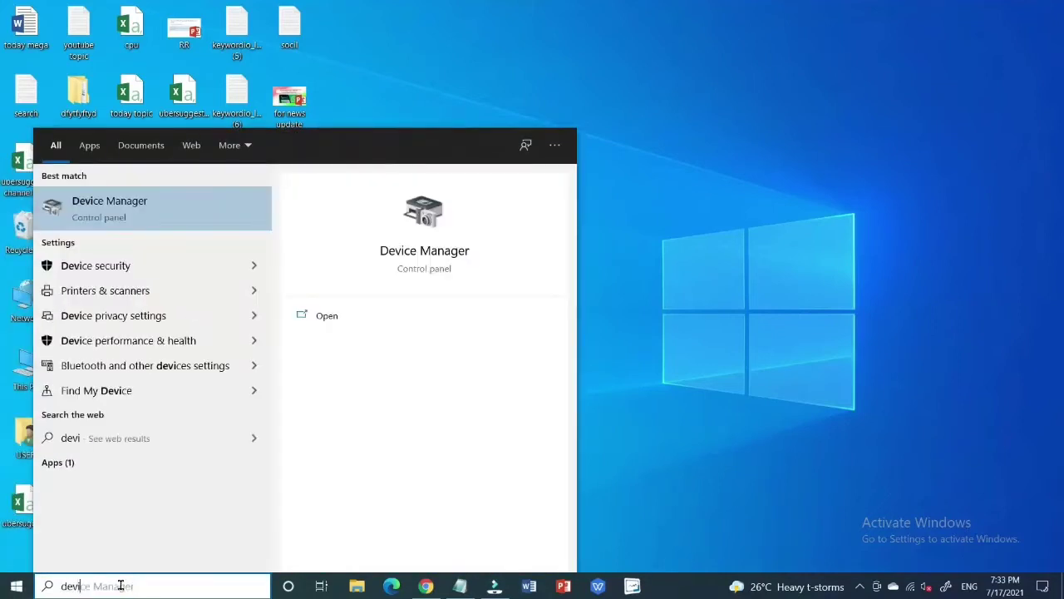
{"action": "left_click", "coordinate": [161, 208]}
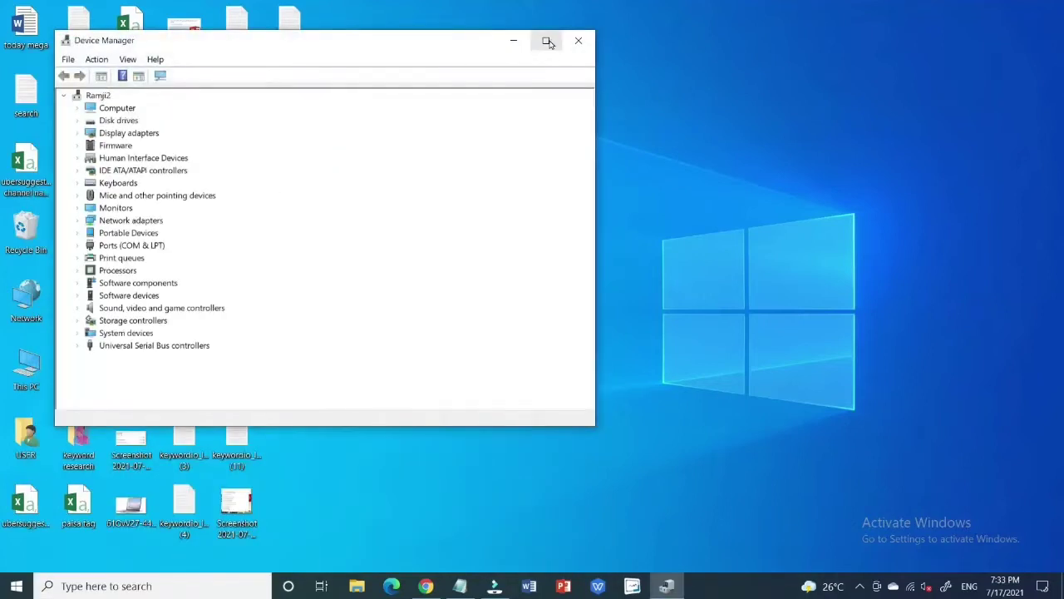
{"action": "left_click", "coordinate": [545, 41]}
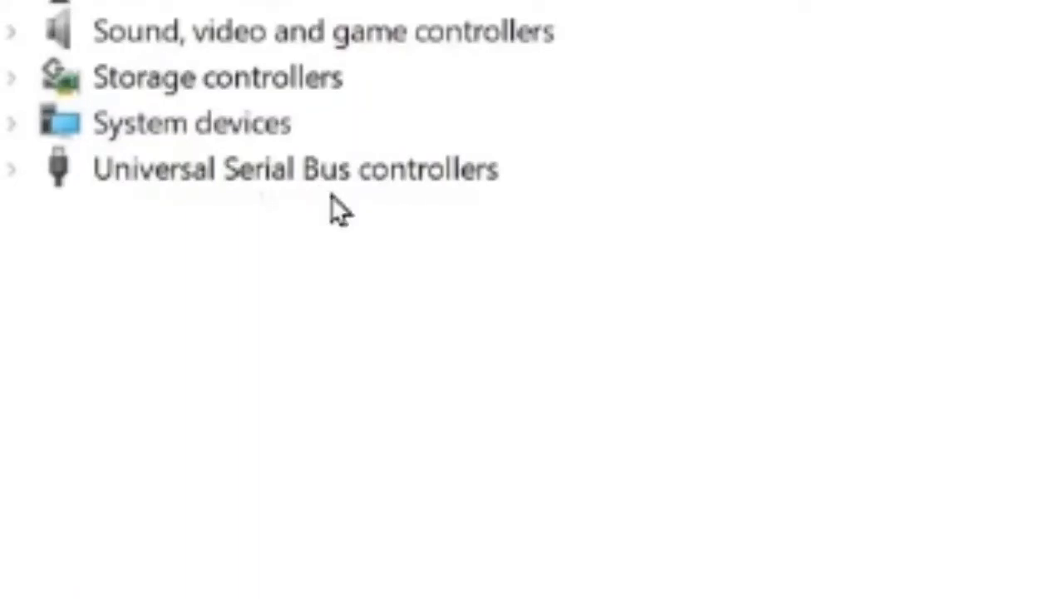
{"action": "left_click", "coordinate": [15, 171]}
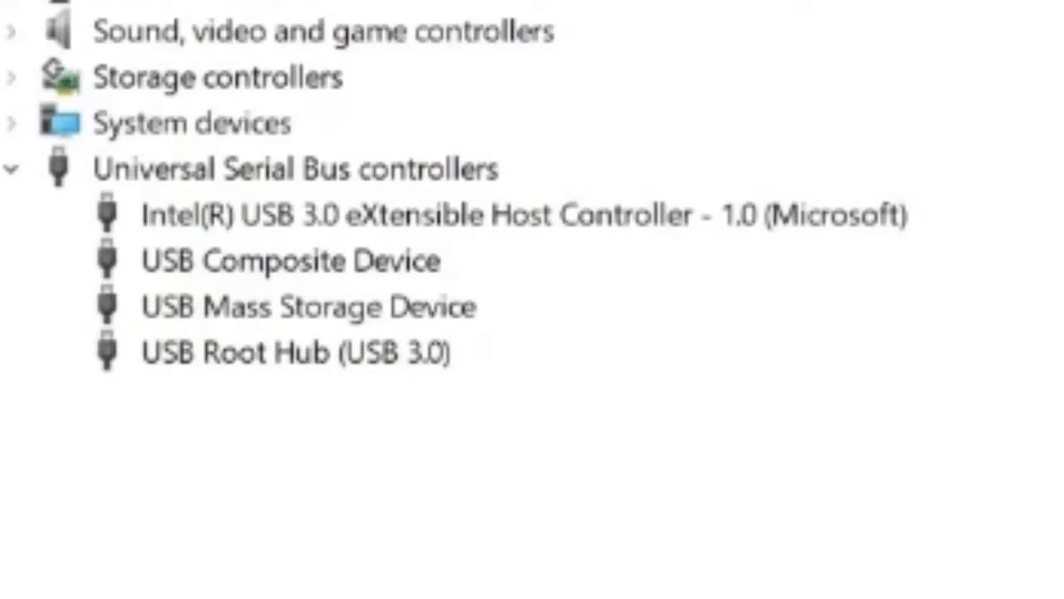
Step: Switch to Notepad to read the list of USB driver questions, and minimize Device Manager
{"action": "key", "text": "alt+Tab"}
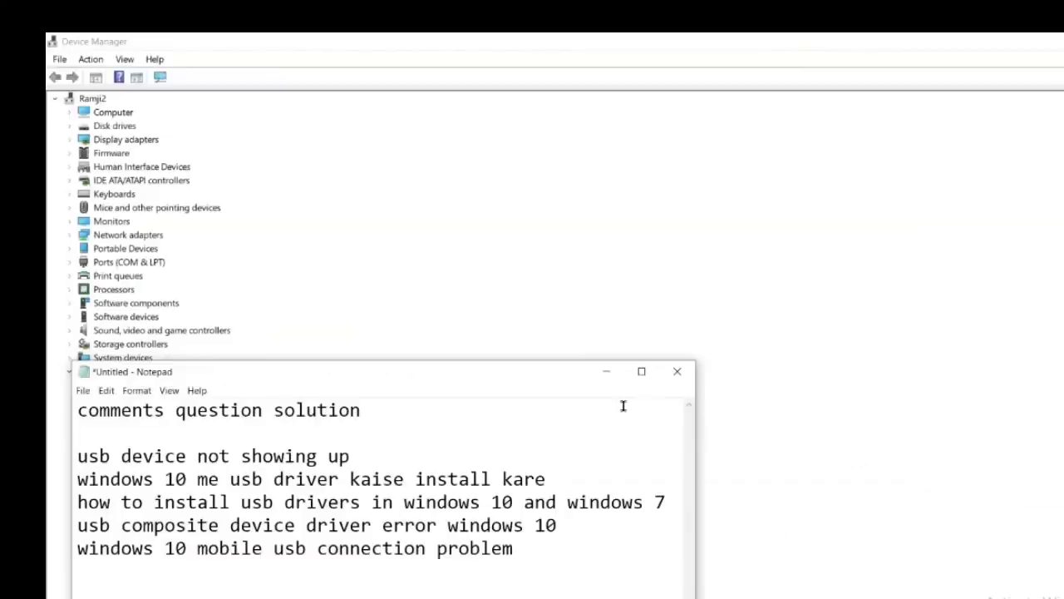
{"action": "left_click", "coordinate": [642, 374]}
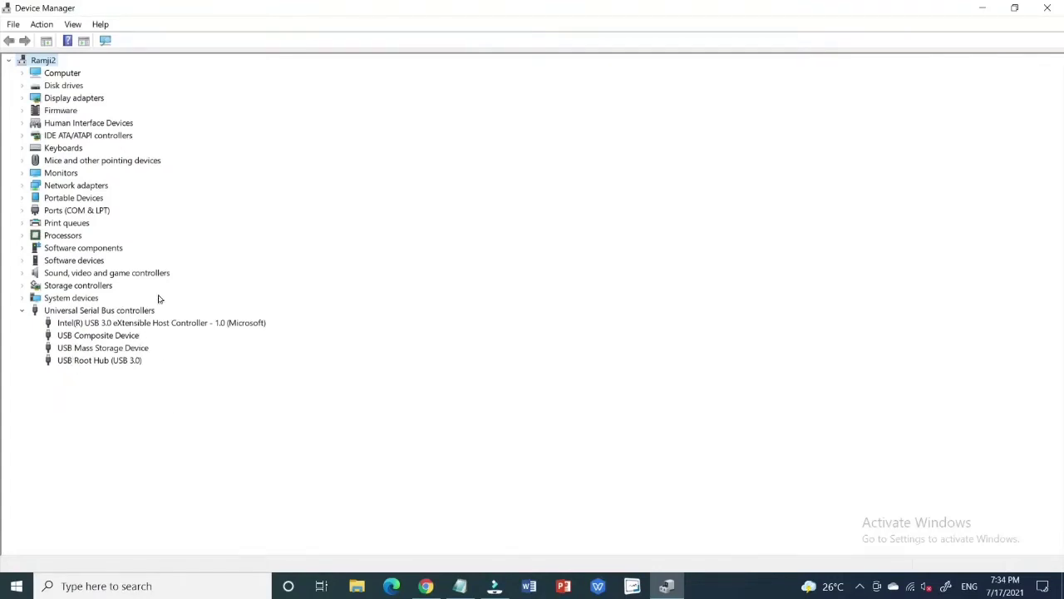
{"action": "left_click", "coordinate": [981, 7]}
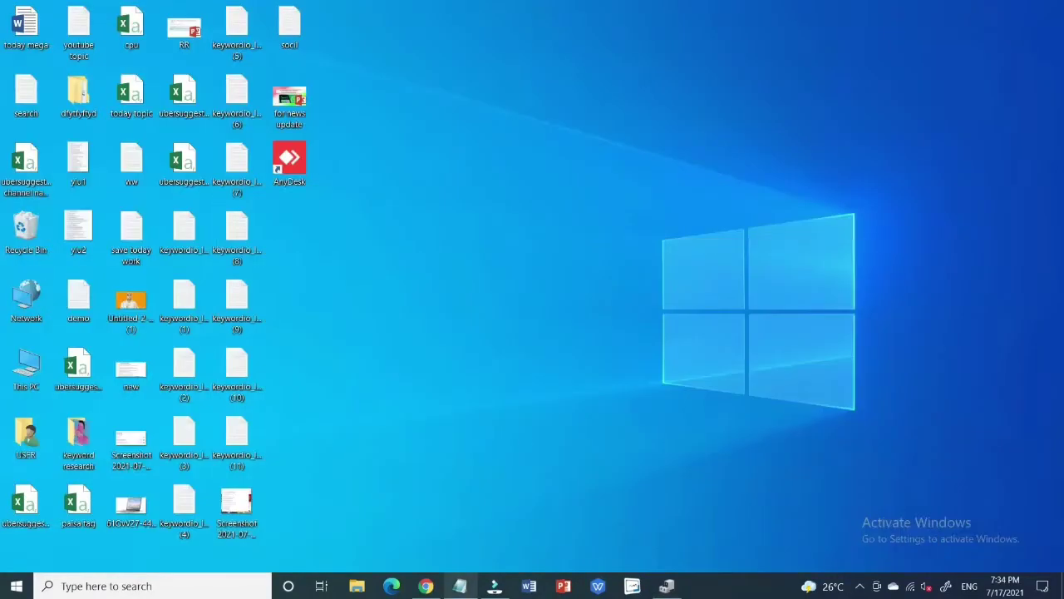
Step: Switch to Chrome and examine the supported operating systems of the USB Composite Device drivers on the Driver Scape page
{"action": "left_click", "coordinate": [428, 587]}
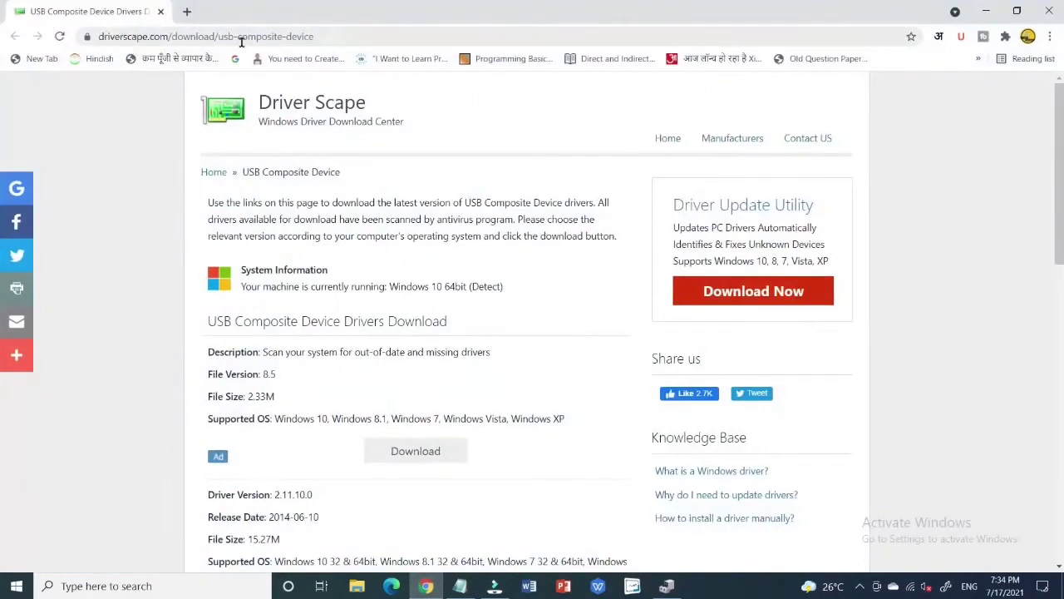
{"action": "left_click", "coordinate": [317, 37]}
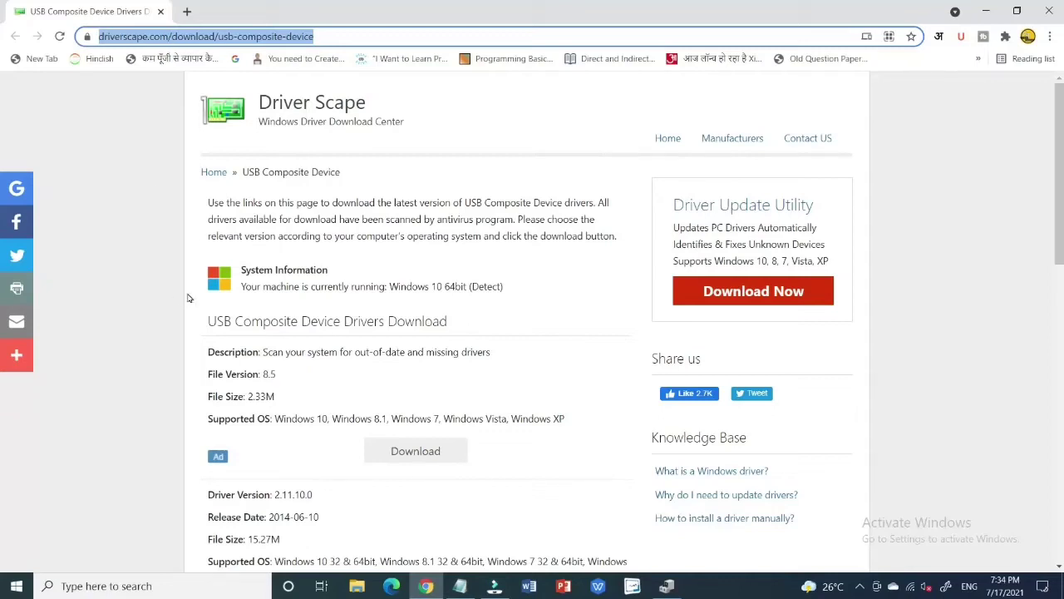
{"action": "left_click", "coordinate": [496, 342]}
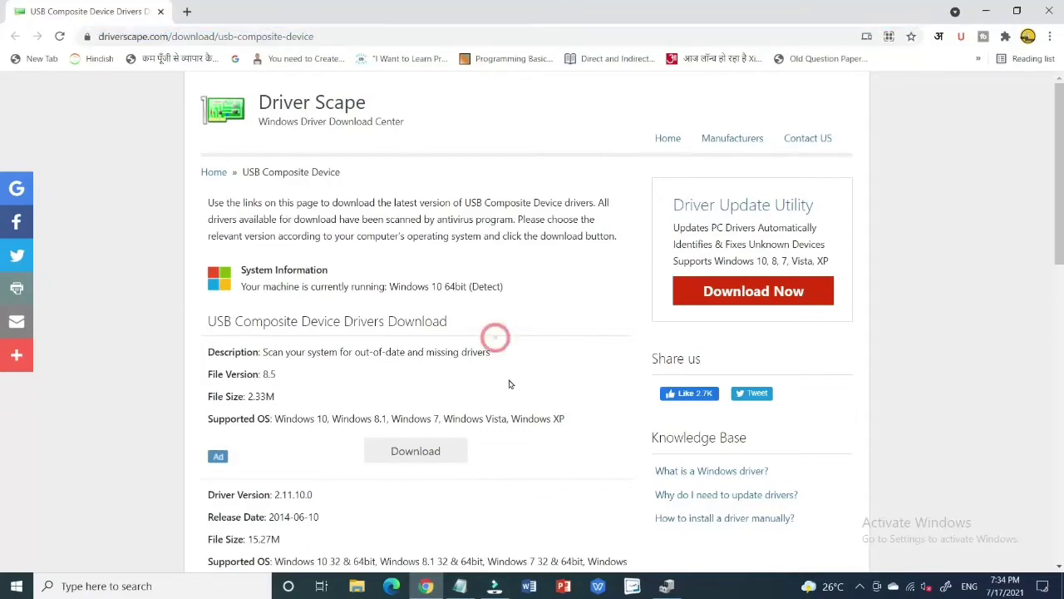
{"action": "scroll", "coordinate": [512, 383], "scroll_direction": "down", "scroll_amount": 1}
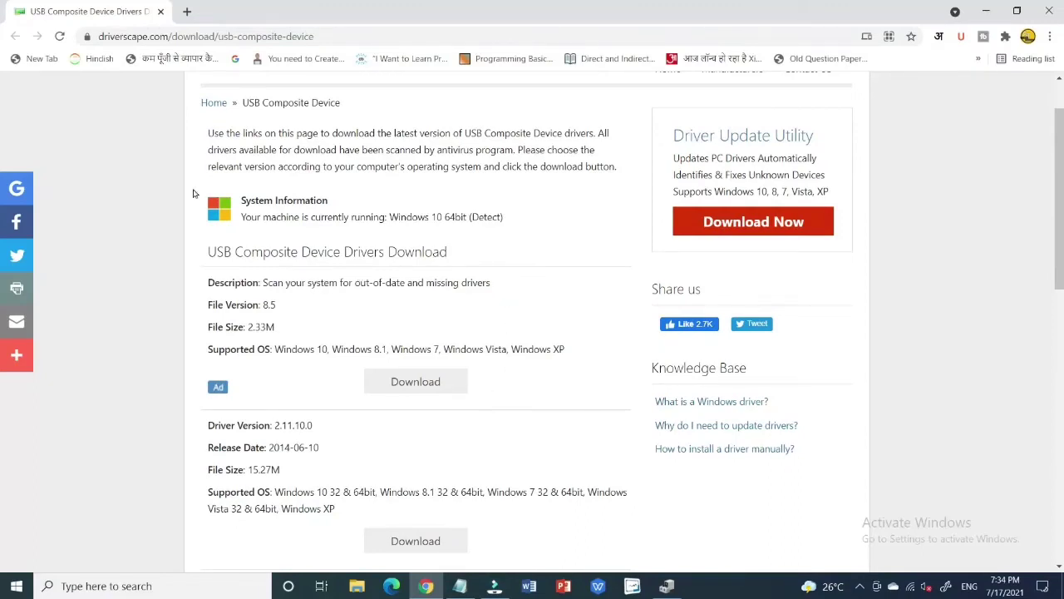
{"action": "scroll", "coordinate": [425, 405], "scroll_direction": "down", "scroll_amount": 2}
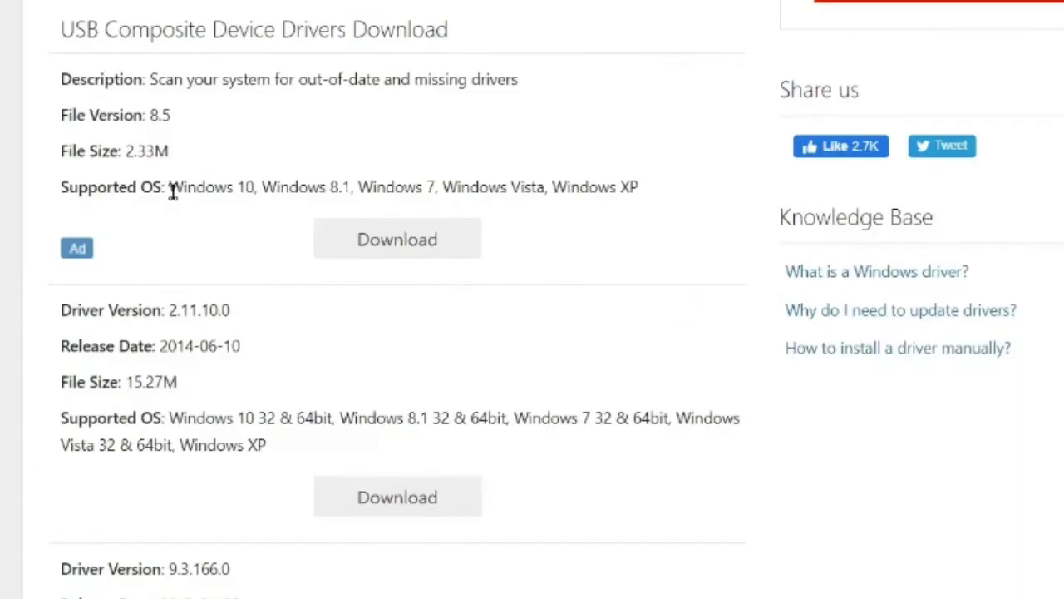
{"action": "left_click_drag", "start_coordinate": [274, 209], "coordinate": [650, 186]}
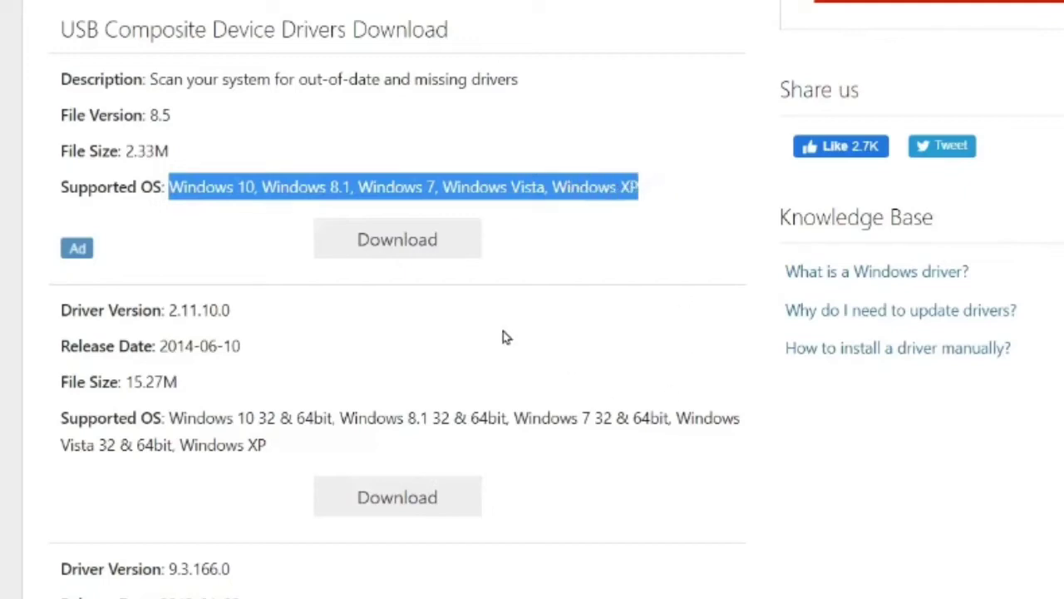
{"action": "left_click", "coordinate": [364, 358]}
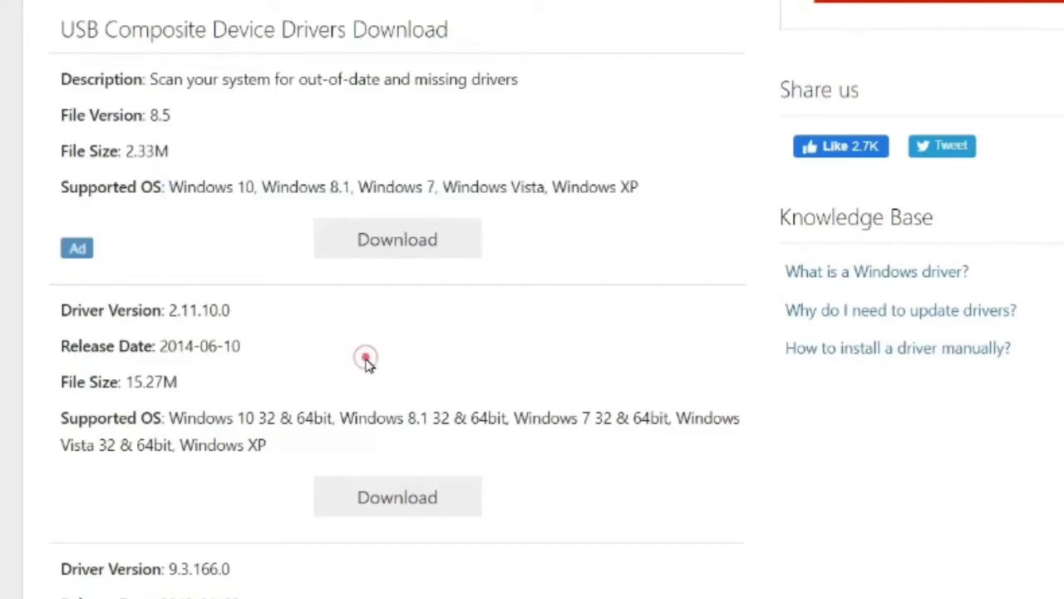
{"action": "left_click_drag", "start_coordinate": [333, 418], "coordinate": [169, 418]}
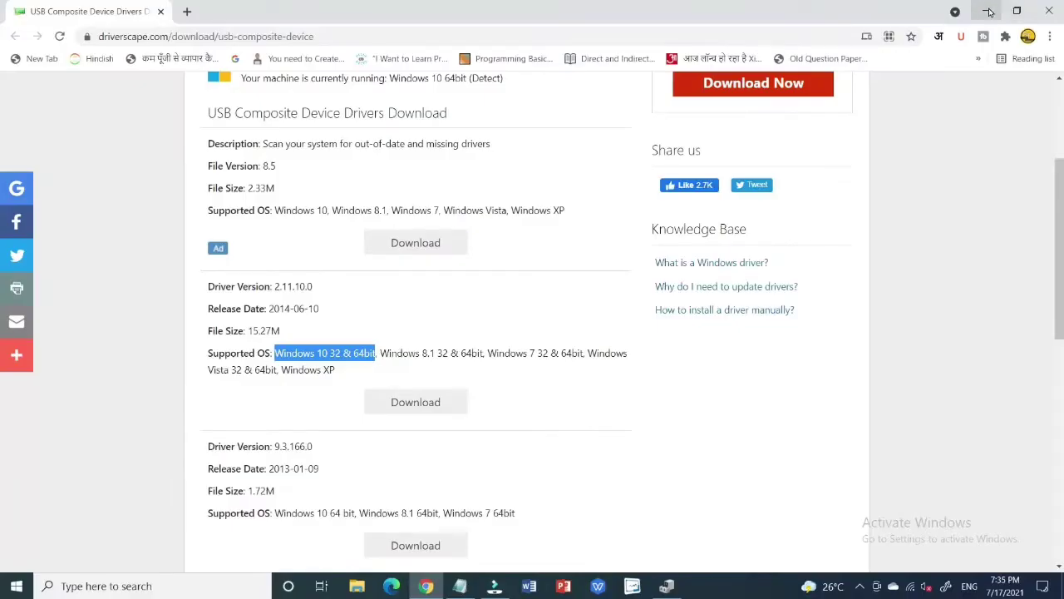
{"action": "left_click", "coordinate": [971, 9]}
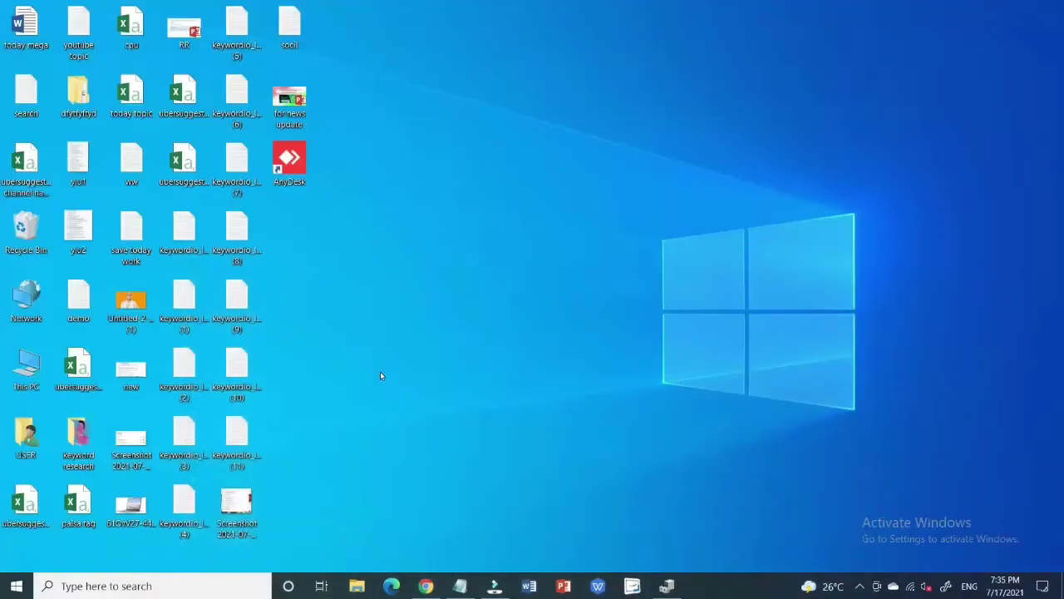
Step: Switch to Device Manager, run an automatic driver update for USB Composite Device, and close the windows
{"action": "left_click", "coordinate": [667, 585]}
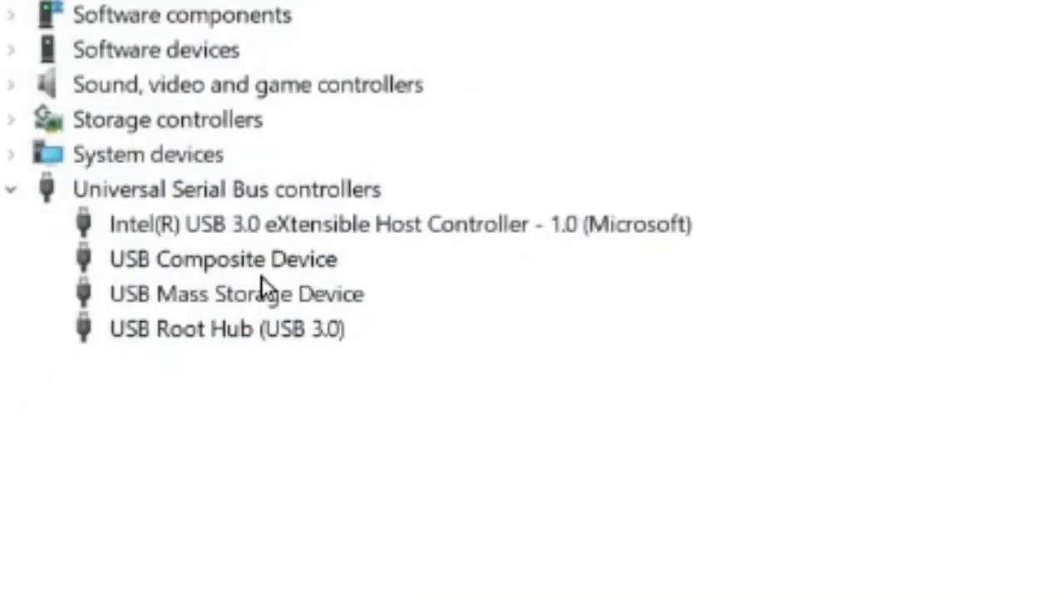
{"action": "right_click", "coordinate": [321, 266]}
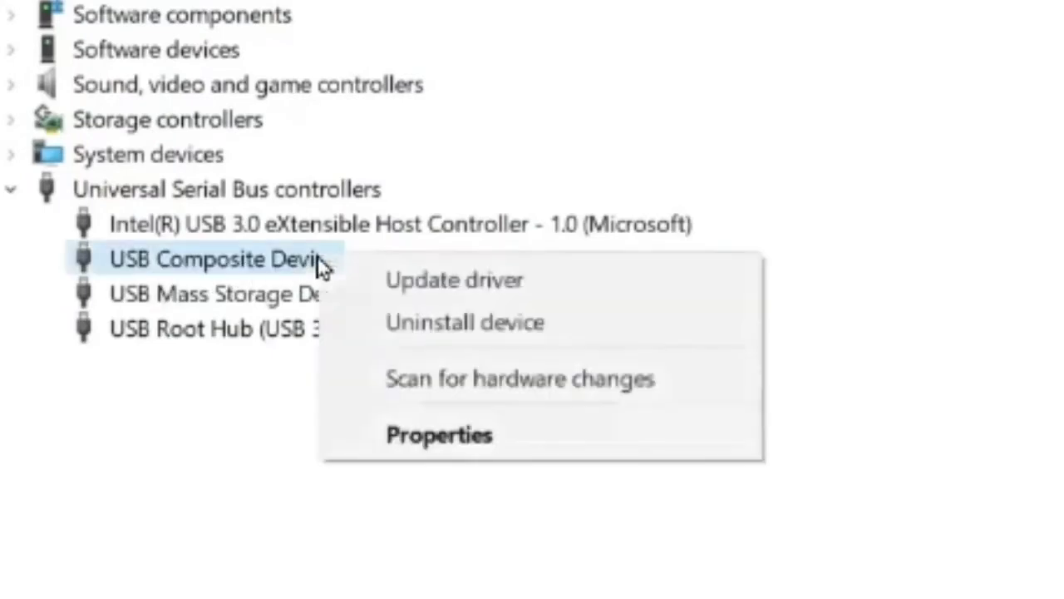
{"action": "left_click", "coordinate": [519, 293]}
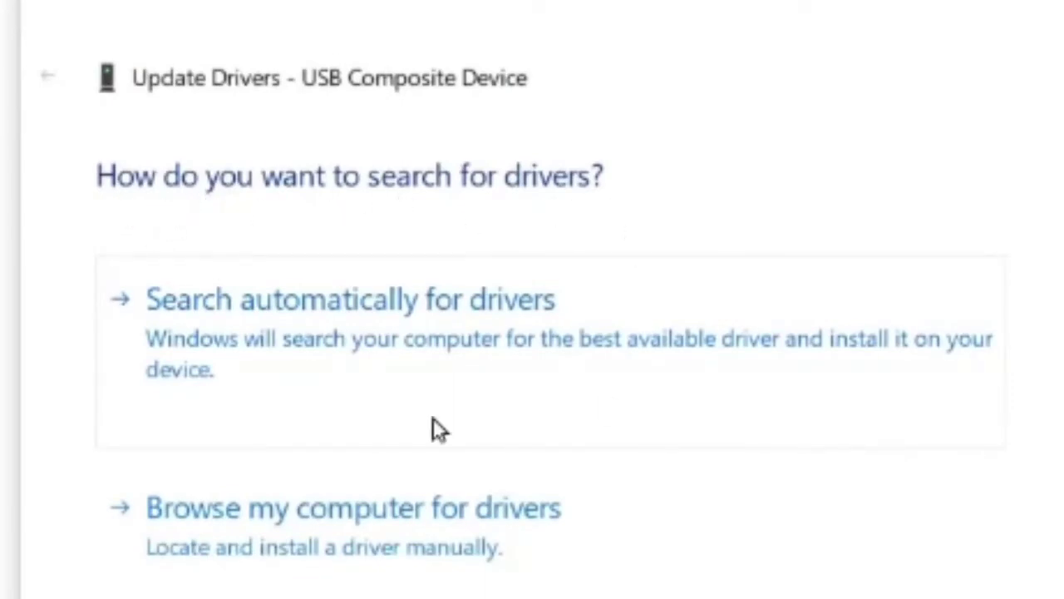
{"action": "left_click", "coordinate": [471, 325]}
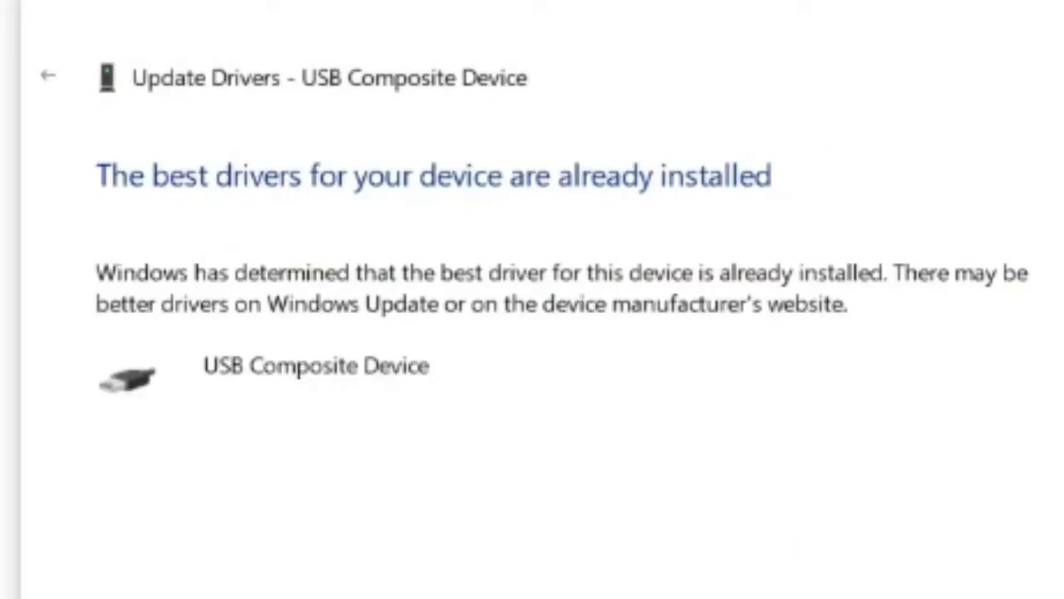
{"action": "left_click", "coordinate": [737, 150]}
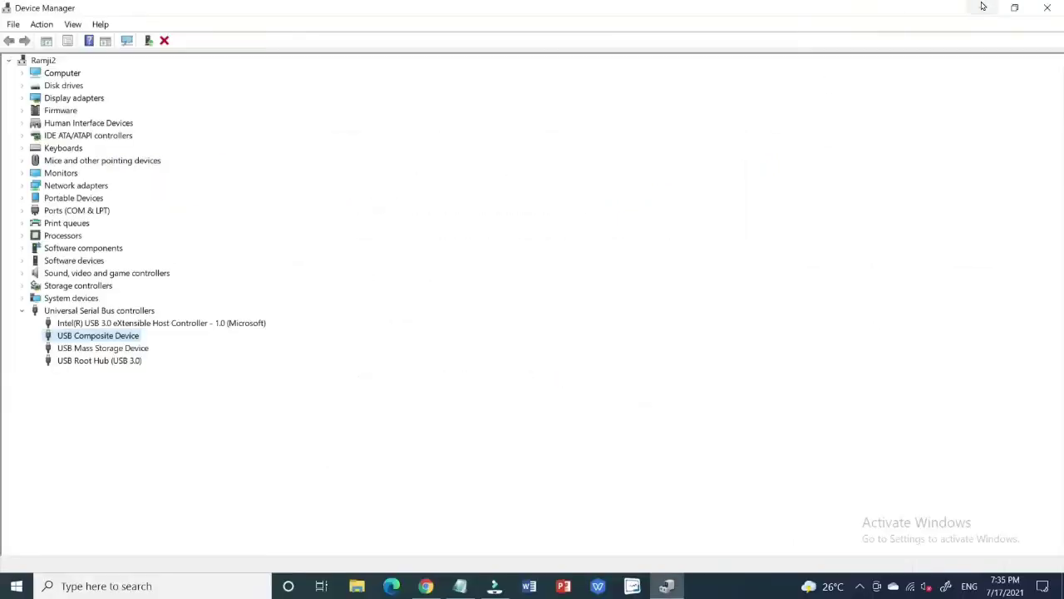
{"action": "left_click", "coordinate": [1049, 7]}
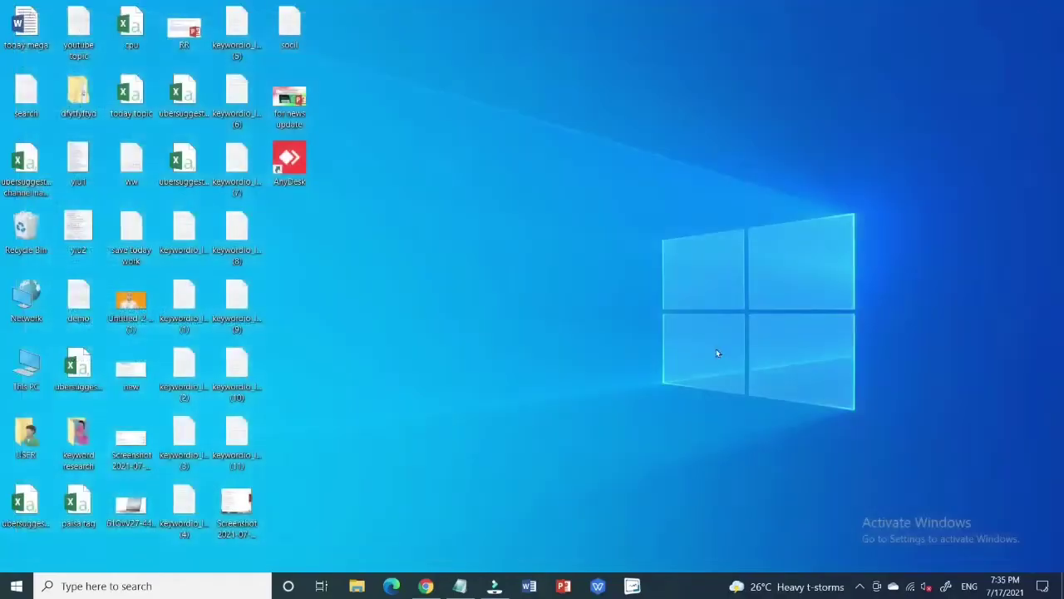
Step: Switch to Chrome, download USB Composite Device driver version 2.11.10.0 by entering the displayed verification code, and save the installer to Downloads
{"action": "left_click", "coordinate": [427, 587]}
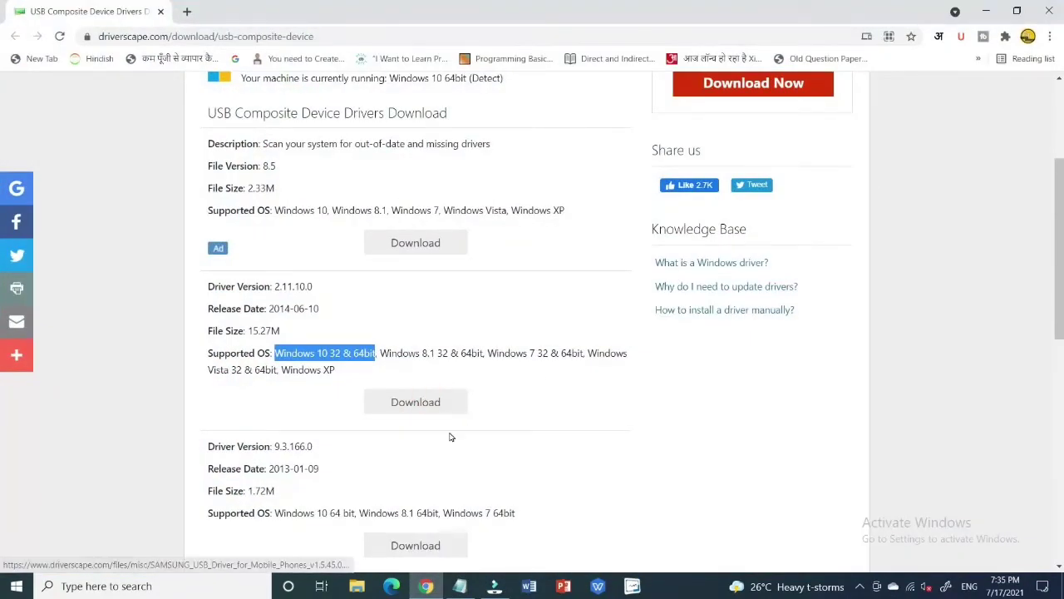
{"action": "left_click", "coordinate": [407, 401]}
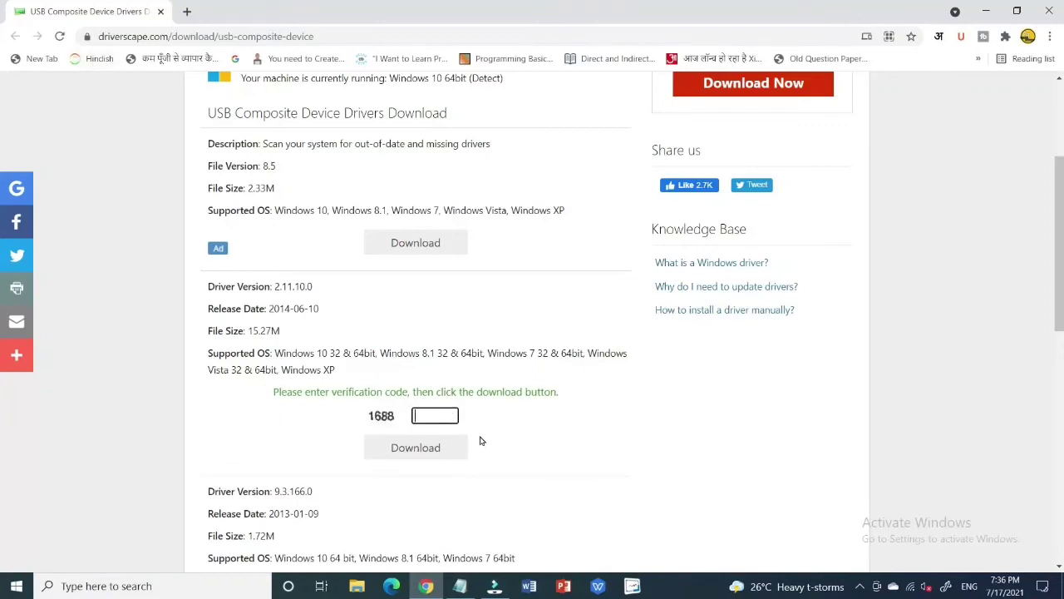
{"action": "type", "text": "1988"}
{"action": "key", "text": "BackSpace"}
{"action": "key", "text": "BackSpace"}
{"action": "key", "text": "BackSpace"}
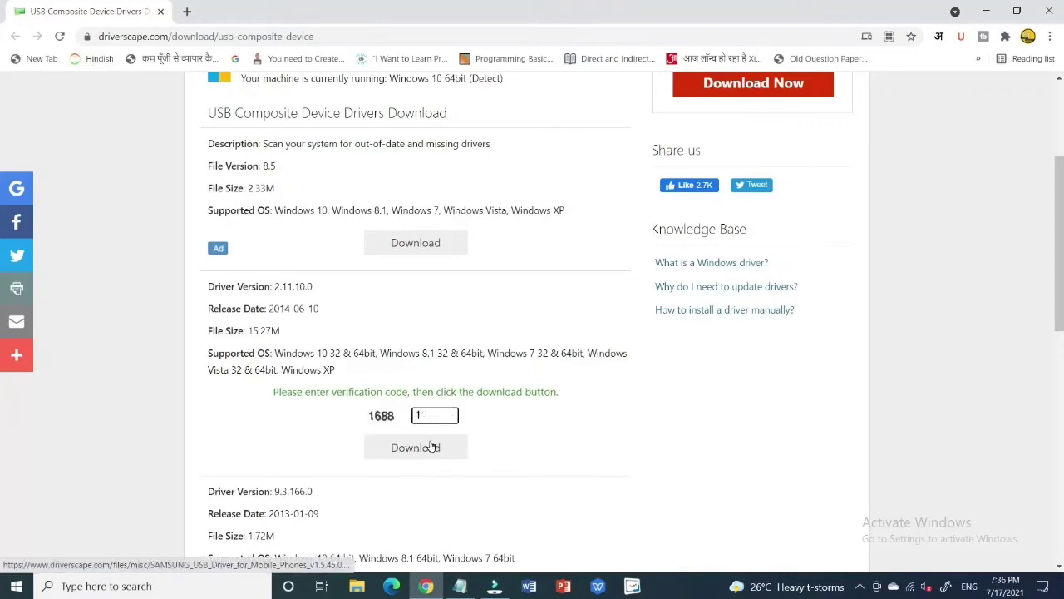
{"action": "type", "text": "688"}
{"action": "left_click", "coordinate": [432, 448]}
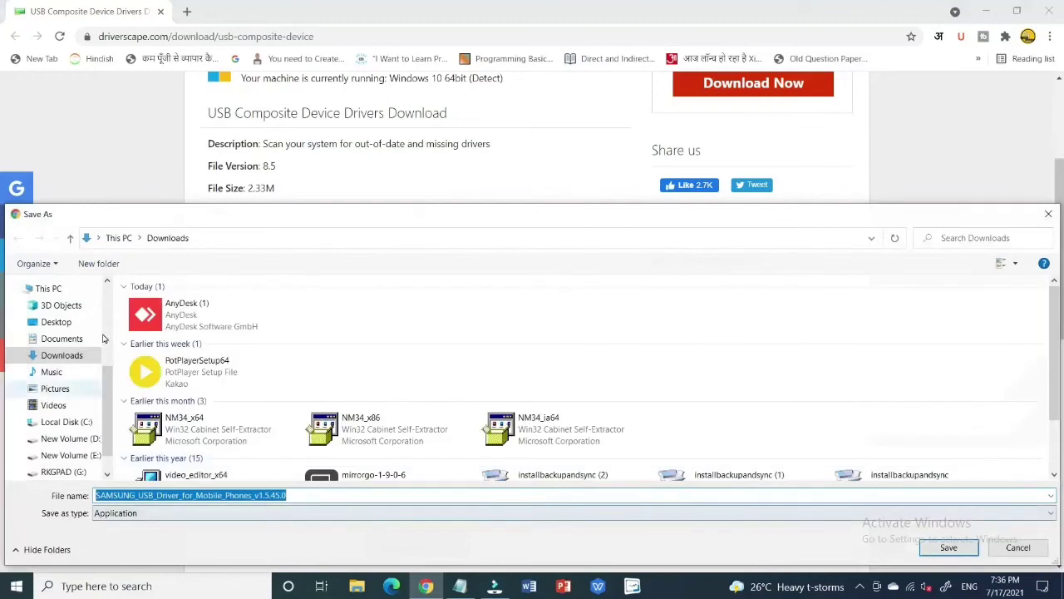
{"action": "left_click", "coordinate": [940, 547]}
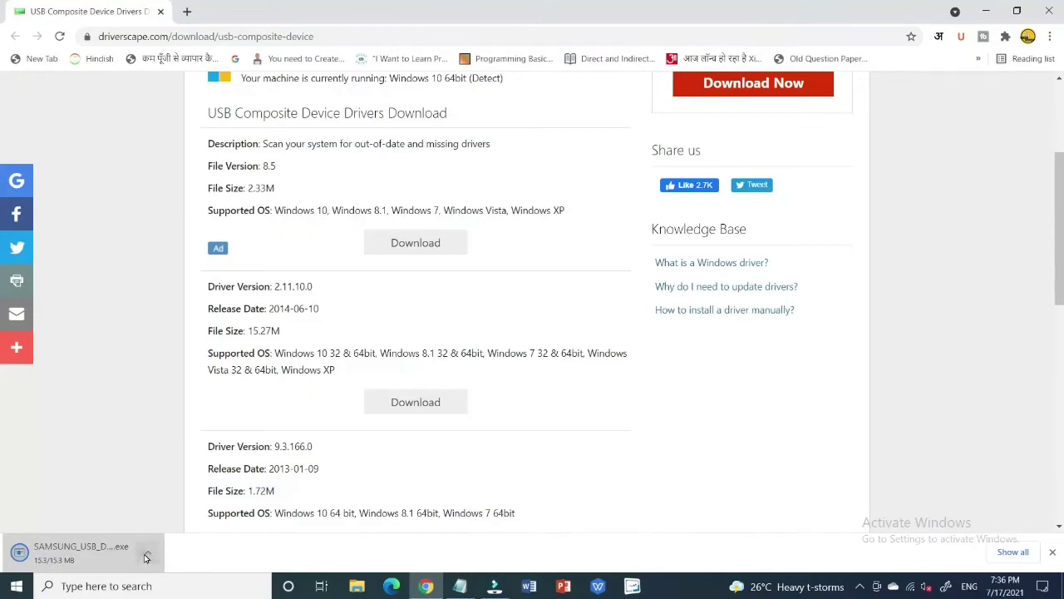
Step: Launch the downloaded SAMSUNG USB driver installer and minimize the browser window
{"action": "left_click", "coordinate": [146, 556]}
{"action": "left_click", "coordinate": [177, 448]}
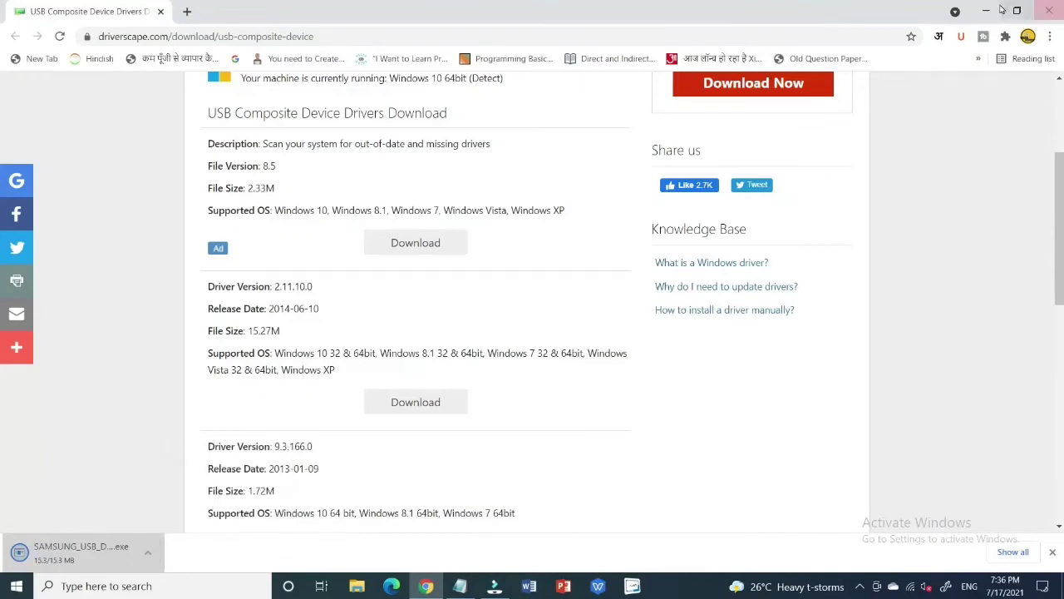
{"action": "left_click", "coordinate": [147, 552]}
{"action": "left_click", "coordinate": [174, 462]}
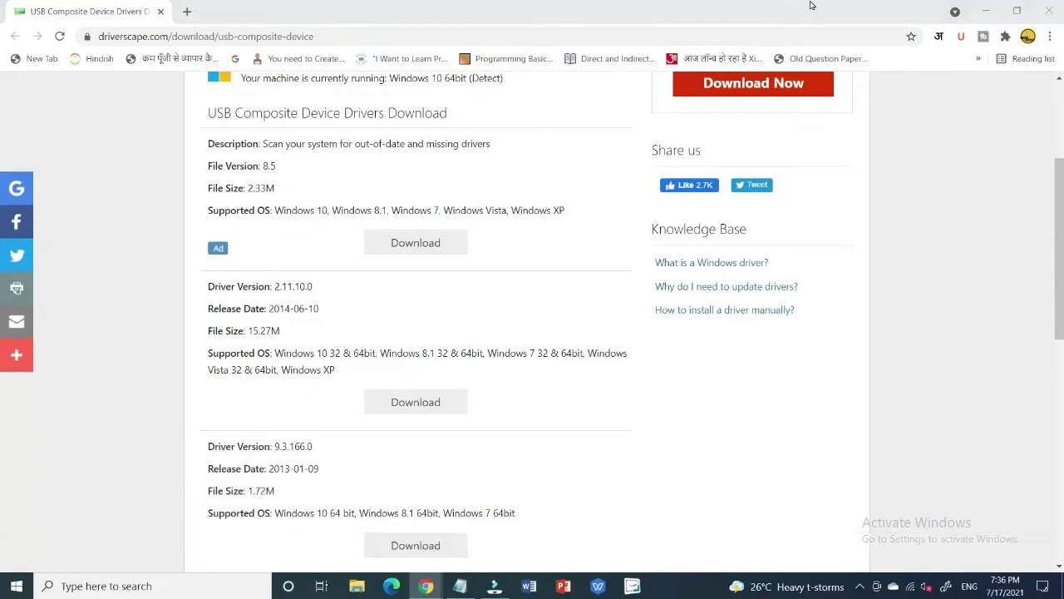
{"action": "left_click", "coordinate": [988, 10]}
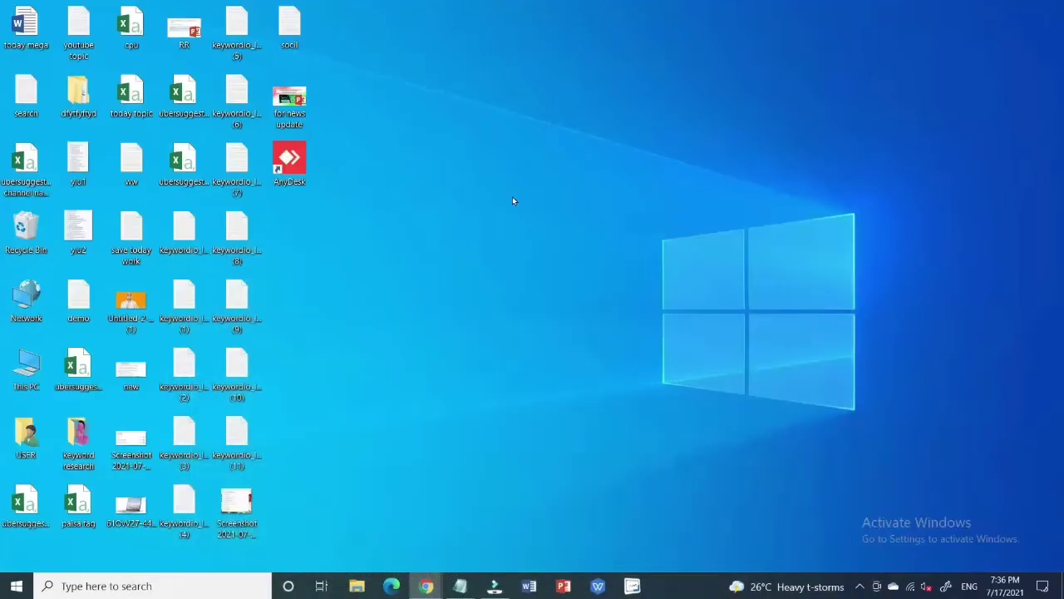
{"action": "right_click", "coordinate": [512, 197]}
{"action": "left_click", "coordinate": [570, 239]}
{"action": "right_click", "coordinate": [548, 217]}
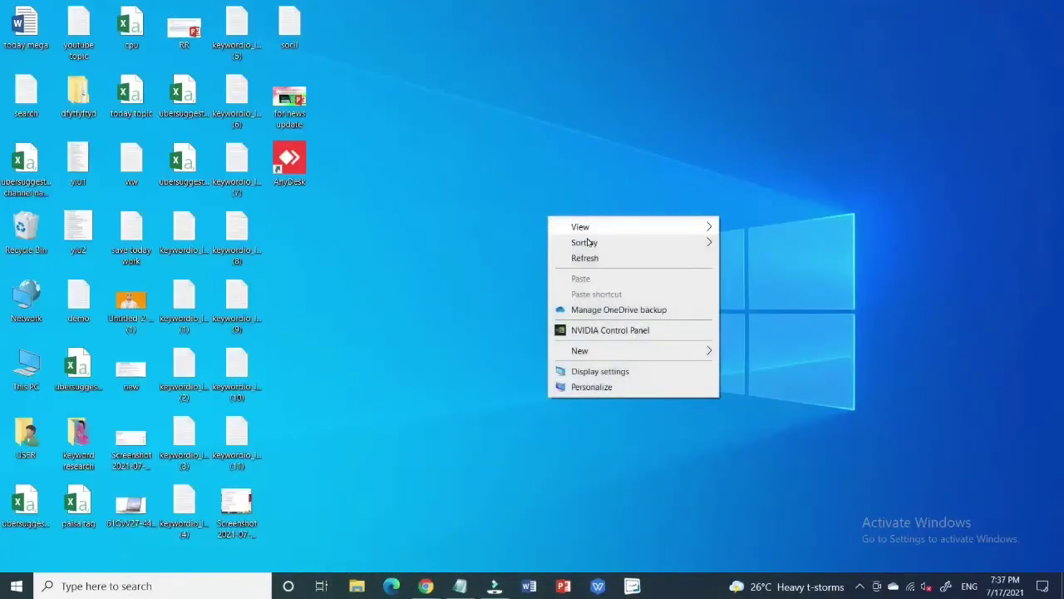
{"action": "left_click", "coordinate": [608, 256]}
{"action": "right_click", "coordinate": [576, 229]}
{"action": "left_click", "coordinate": [632, 265]}
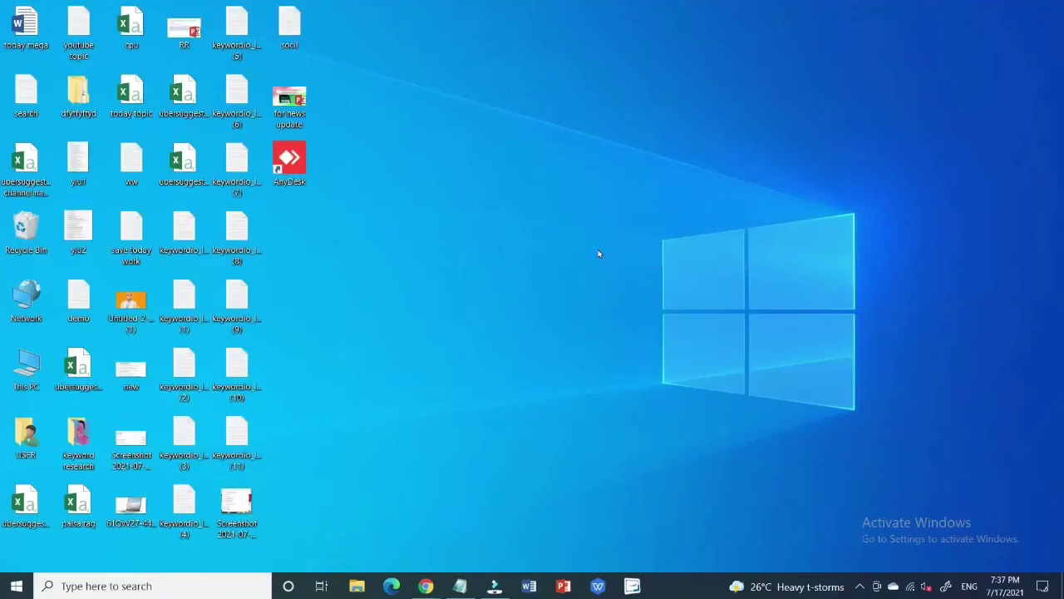
{"action": "right_click", "coordinate": [557, 312]}
{"action": "left_click", "coordinate": [620, 356]}
{"action": "right_click", "coordinate": [497, 247]}
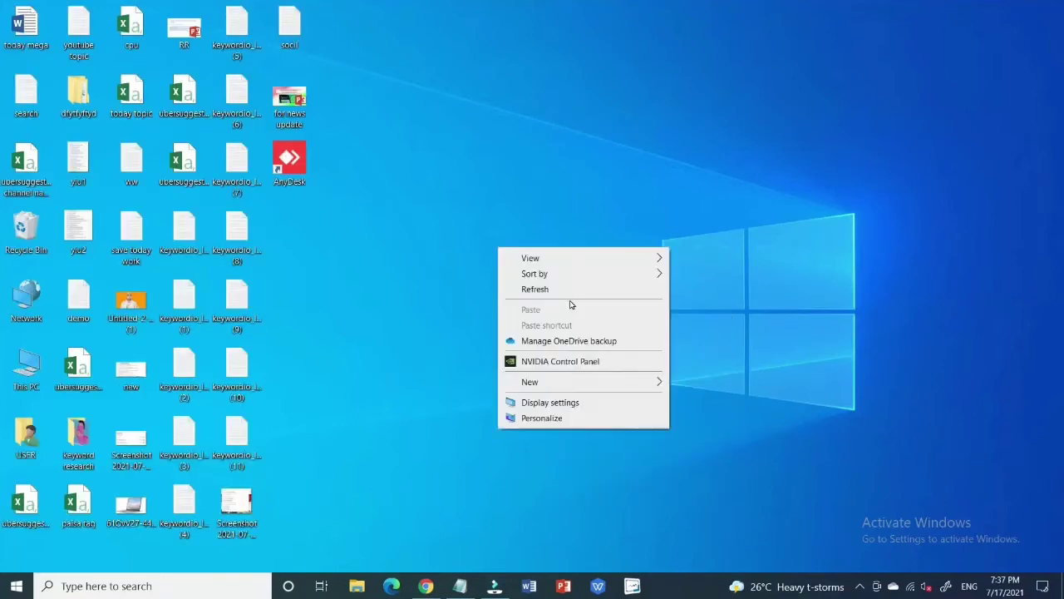
{"action": "left_click", "coordinate": [568, 290]}
{"action": "right_click", "coordinate": [527, 230]}
{"action": "left_click", "coordinate": [580, 272]}
{"action": "right_click", "coordinate": [514, 203]}
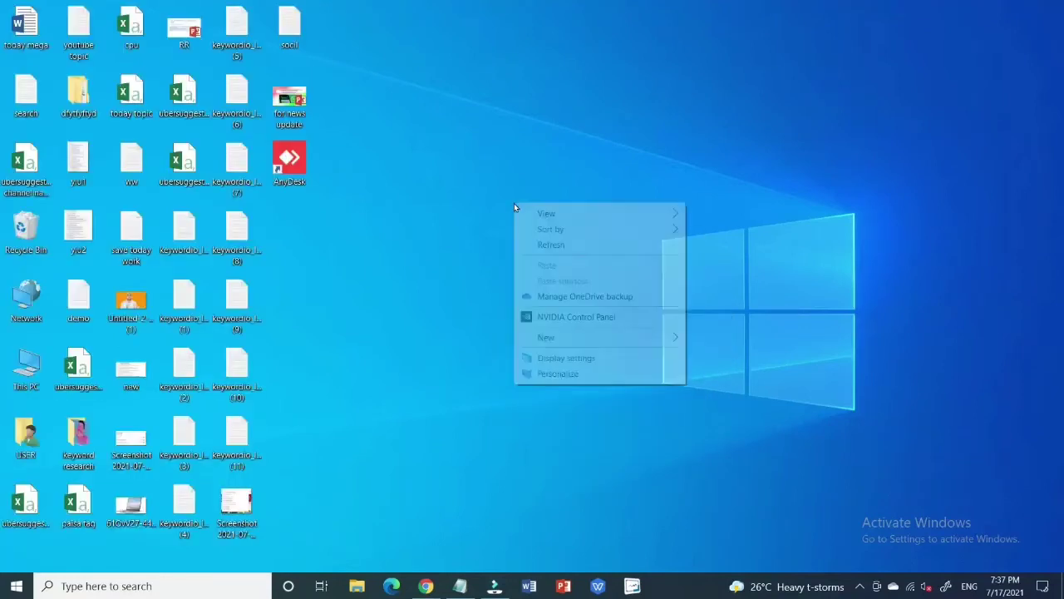
{"action": "left_click", "coordinate": [551, 244]}
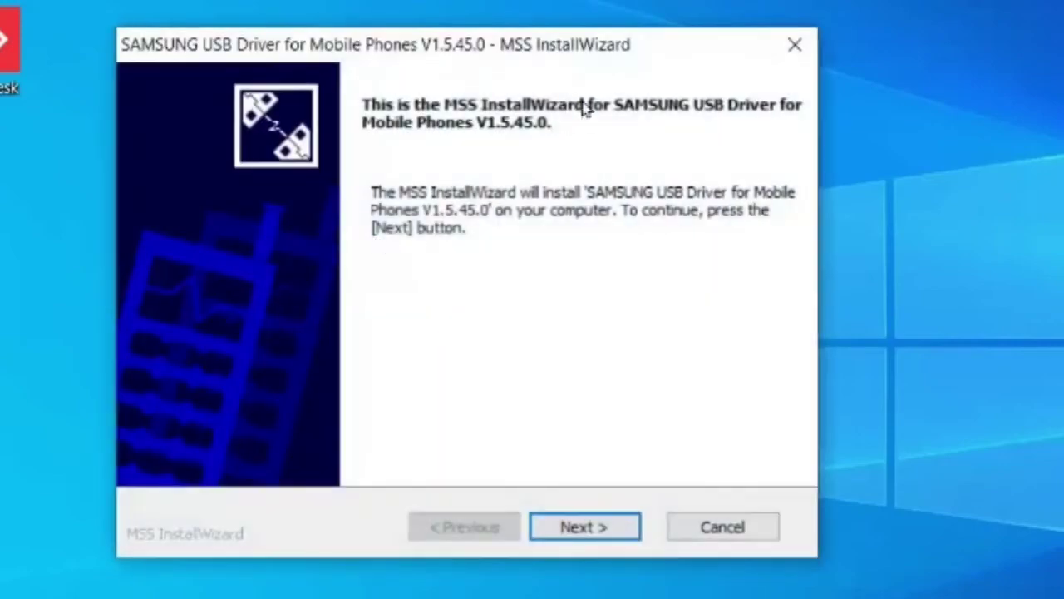
Step: Install SAMSUNG USB Driver for Mobile Phones V1.5.45.0 in the default location, C:\Program Files\SAMSUNG\USB Drivers
{"action": "left_click", "coordinate": [608, 525]}
{"action": "left_click", "coordinate": [604, 533]}
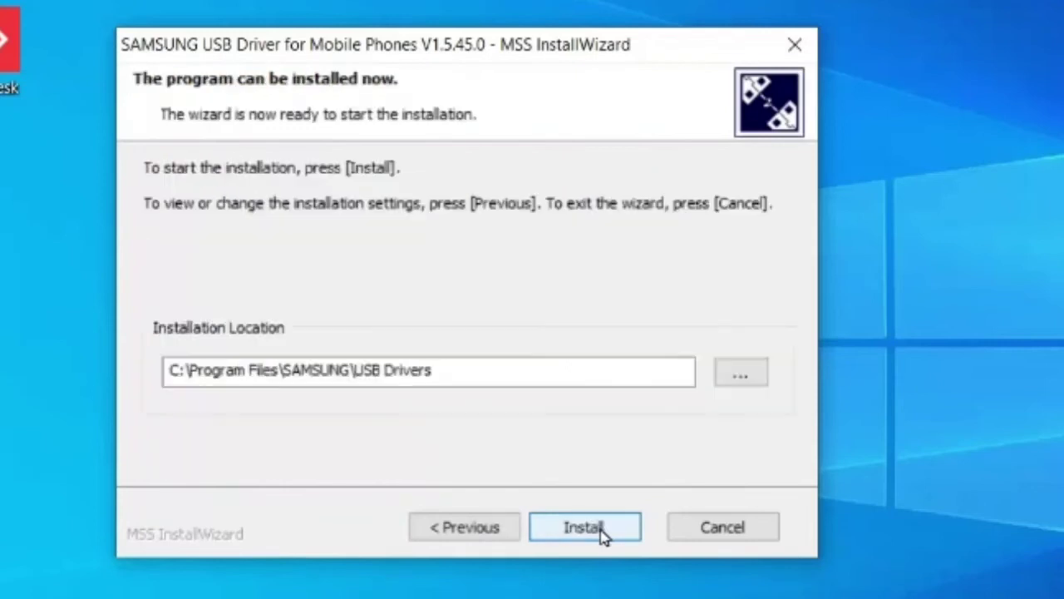
{"action": "left_click", "coordinate": [604, 534]}
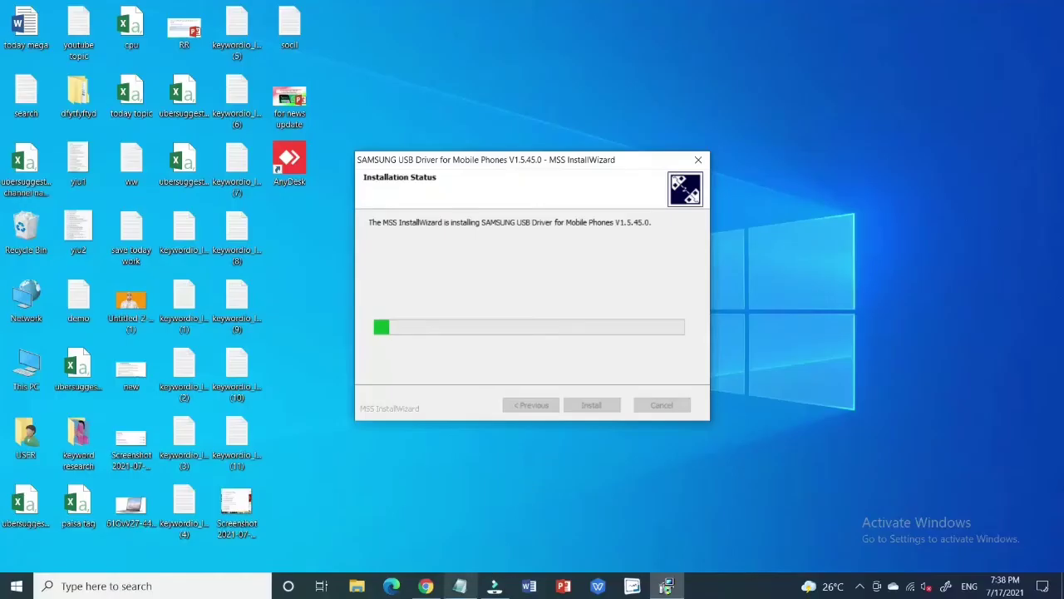
Step: Switch to Chrome to review the driver versions on the Driver Scape page, and finish the SAMSUNG USB driver installation wizard
{"action": "left_click", "coordinate": [426, 586]}
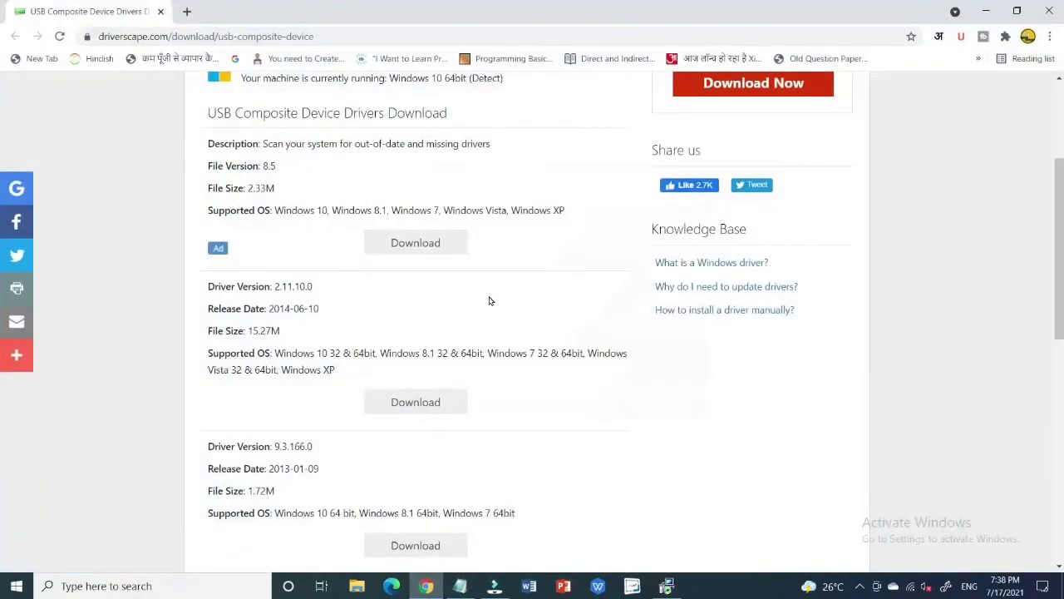
{"action": "scroll", "coordinate": [489, 300], "scroll_direction": "up", "scroll_amount": 2}
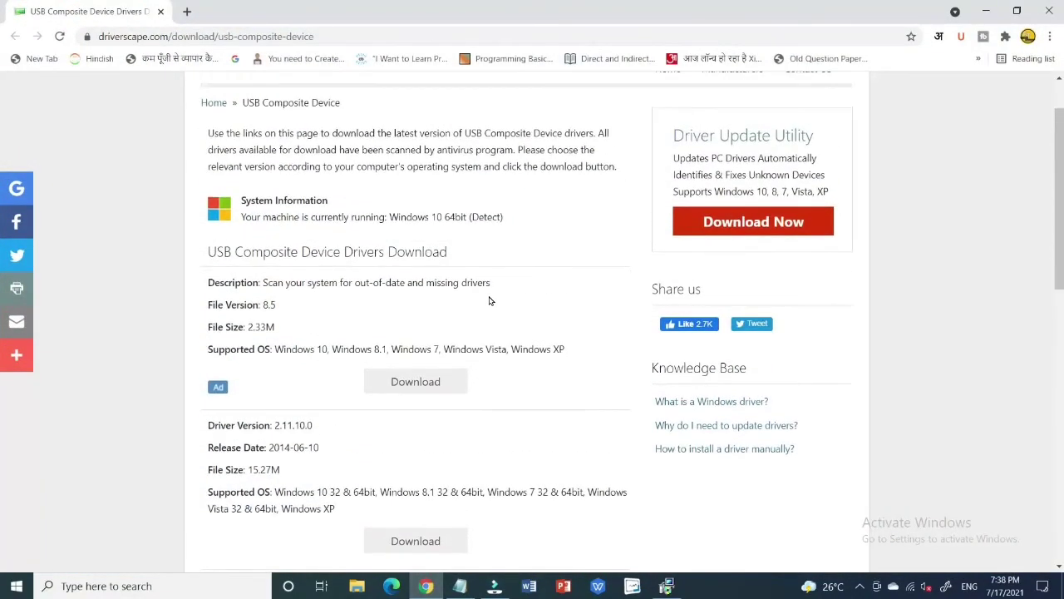
{"action": "scroll", "coordinate": [489, 300], "scroll_direction": "down", "scroll_amount": 6}
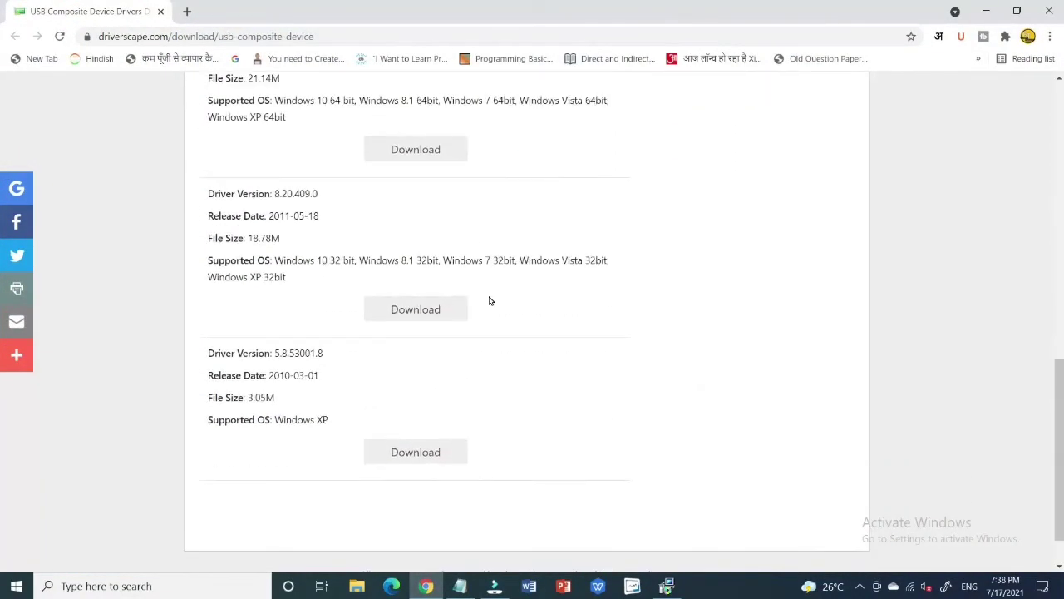
{"action": "scroll", "coordinate": [489, 300], "scroll_direction": "up", "scroll_amount": 5}
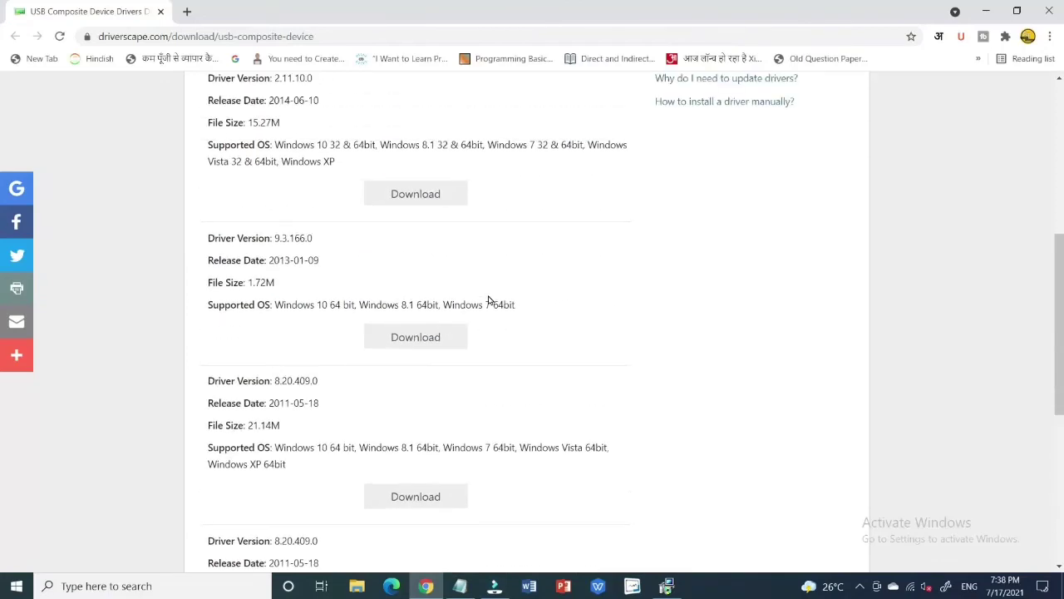
{"action": "scroll", "coordinate": [457, 353], "scroll_direction": "up", "scroll_amount": 3}
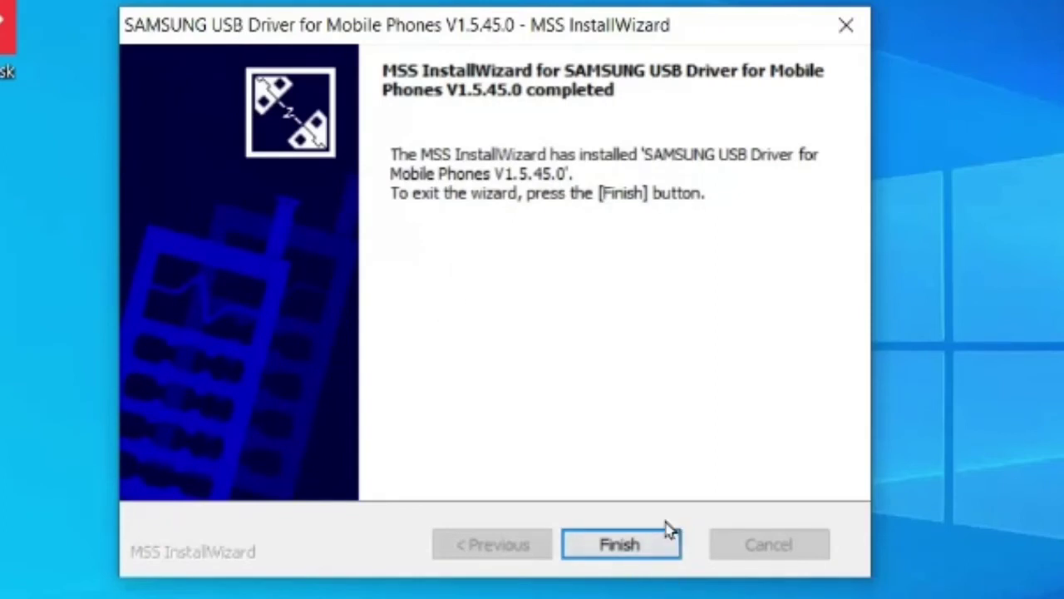
{"action": "left_click", "coordinate": [630, 542]}
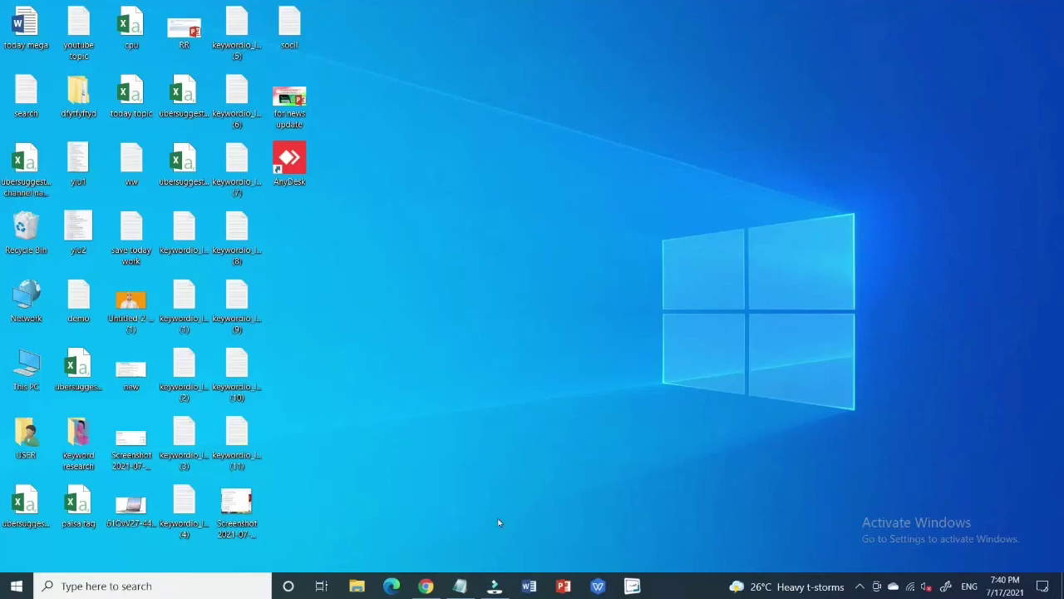
Step: Search Windows for "this pc", replace the query with "usb", and open USB settings
{"action": "left_click", "coordinate": [16, 585]}
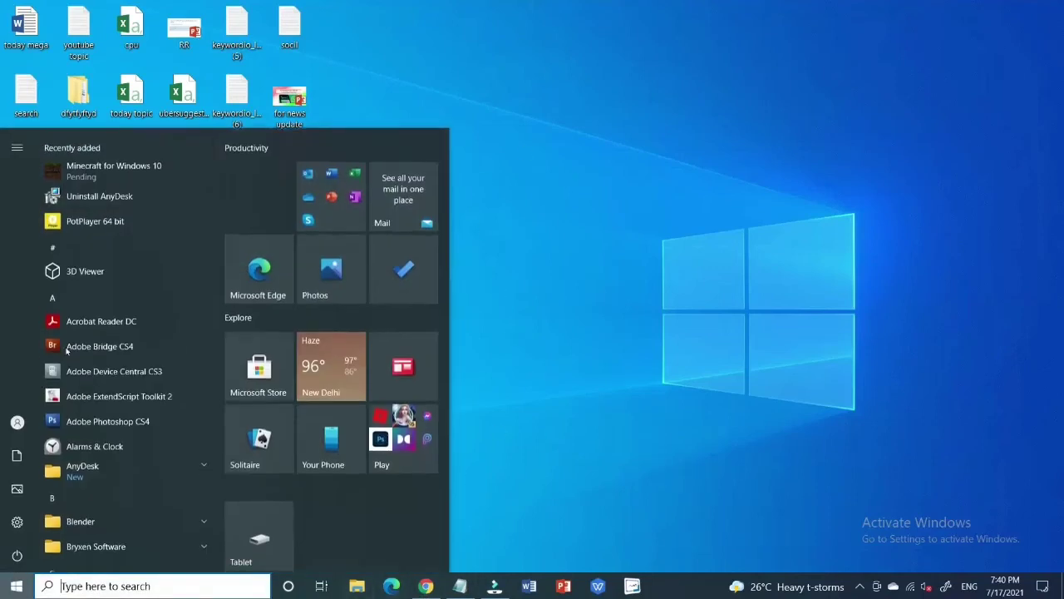
{"action": "left_click", "coordinate": [149, 586]}
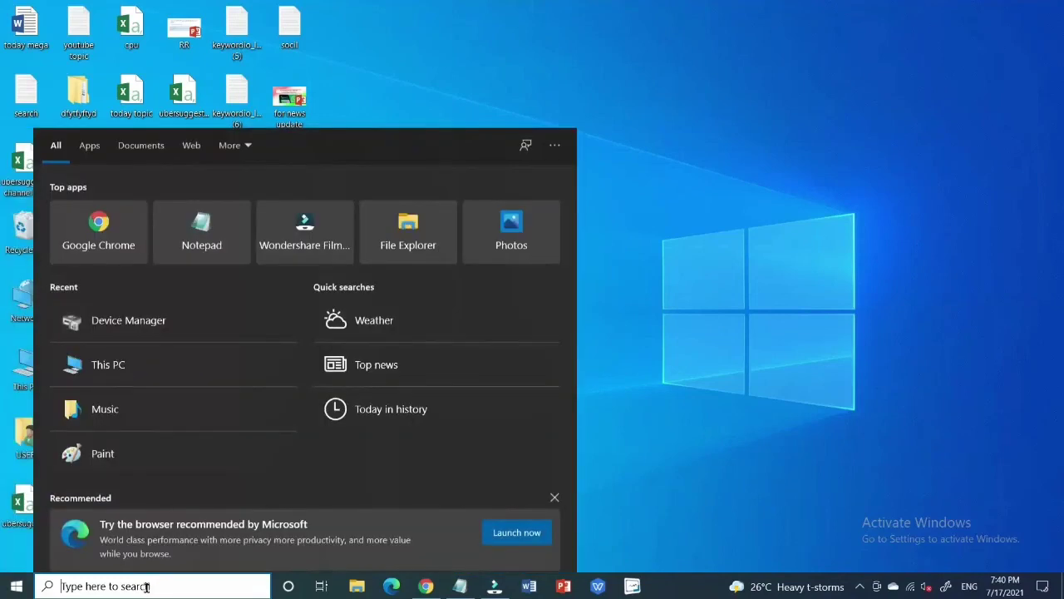
{"action": "type", "text": "this pc"}
{"action": "key", "text": "Escape"}
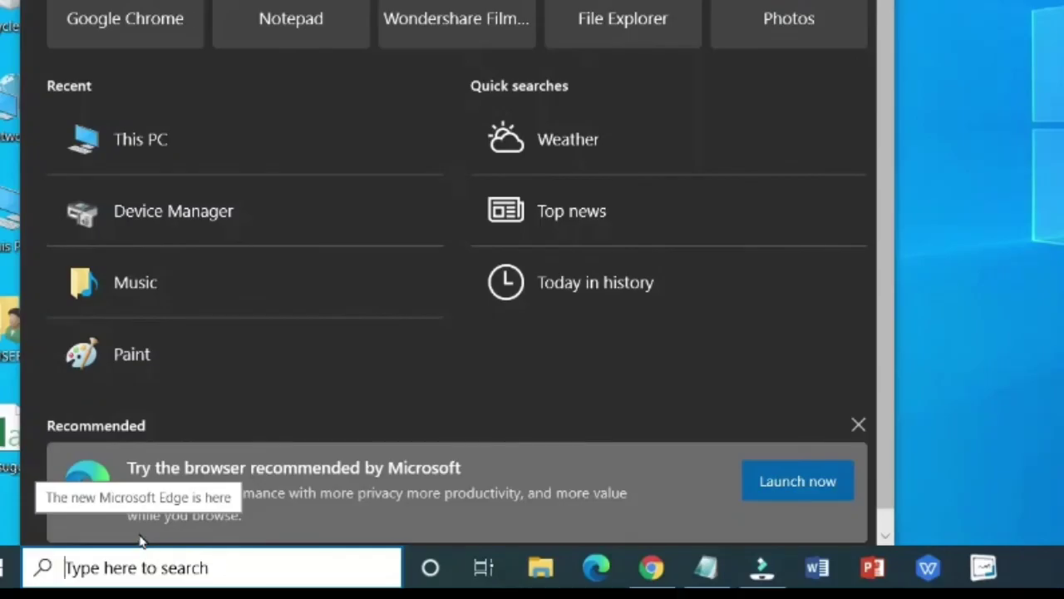
{"action": "type", "text": "usb"}
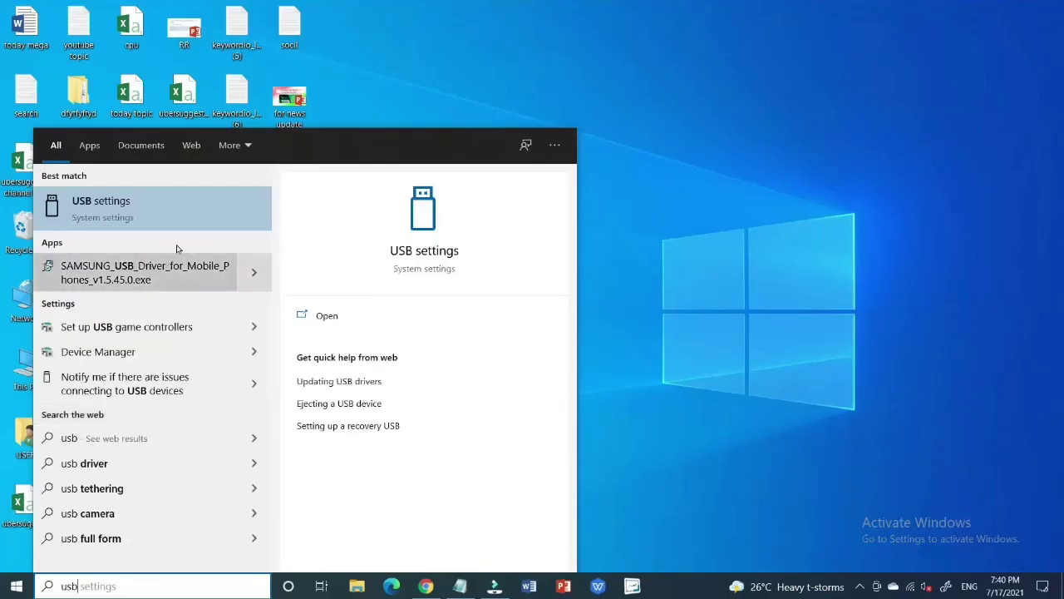
{"action": "left_click", "coordinate": [158, 211]}
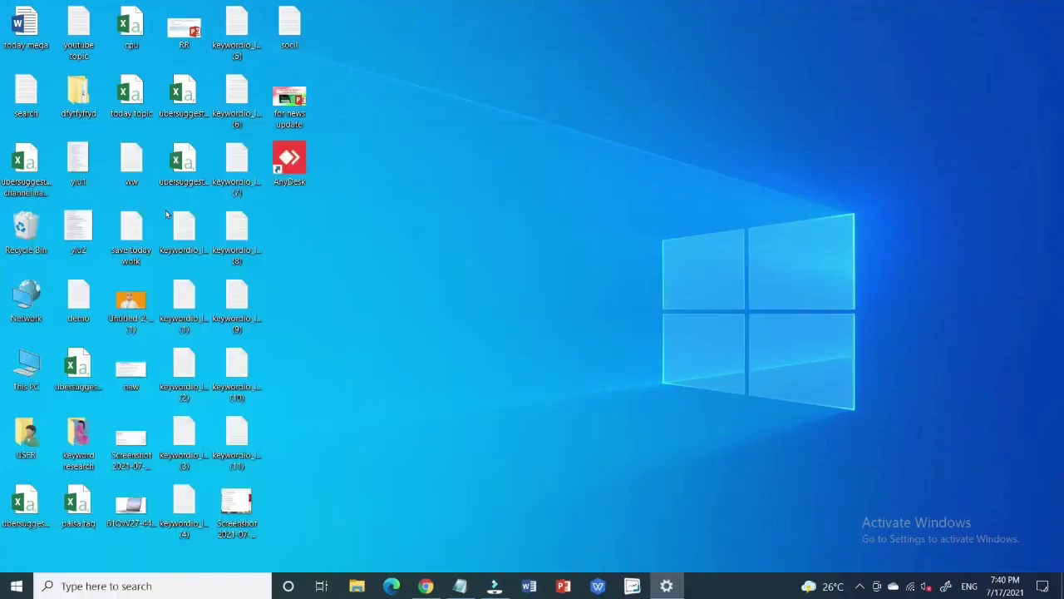